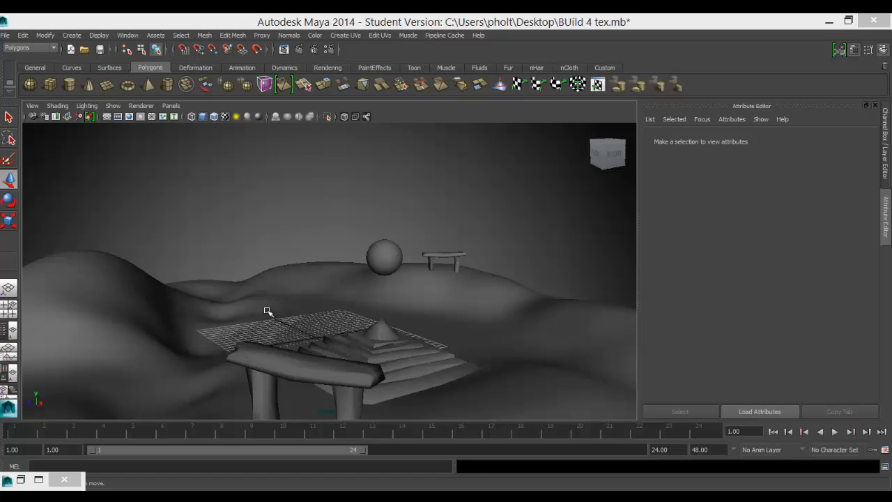
Select the terrain plane and bring up the Hypershade as a smaller window over the scene
left_click(104, 295)
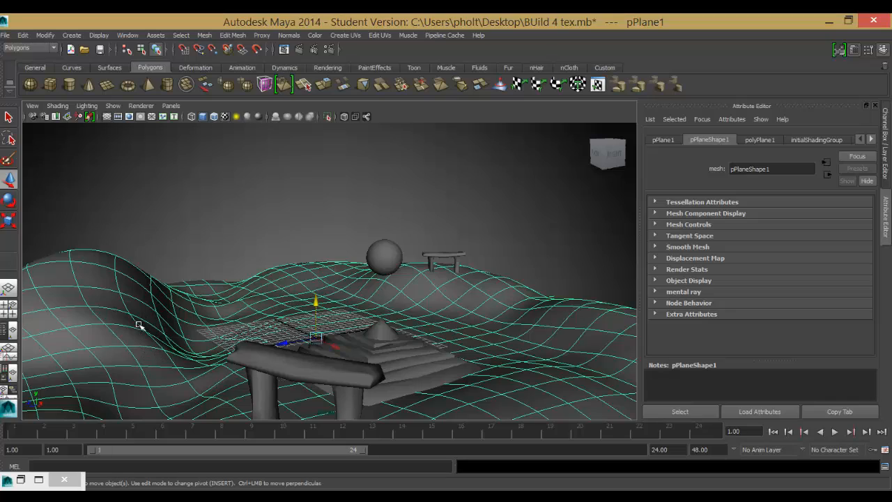
right_click_drag(139, 304, 168, 467)
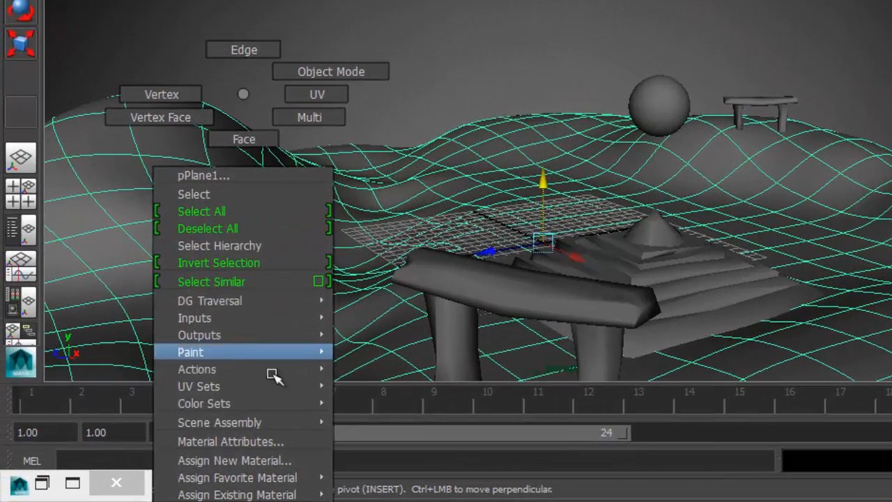
right_click_drag(288, 462, 250, 108)
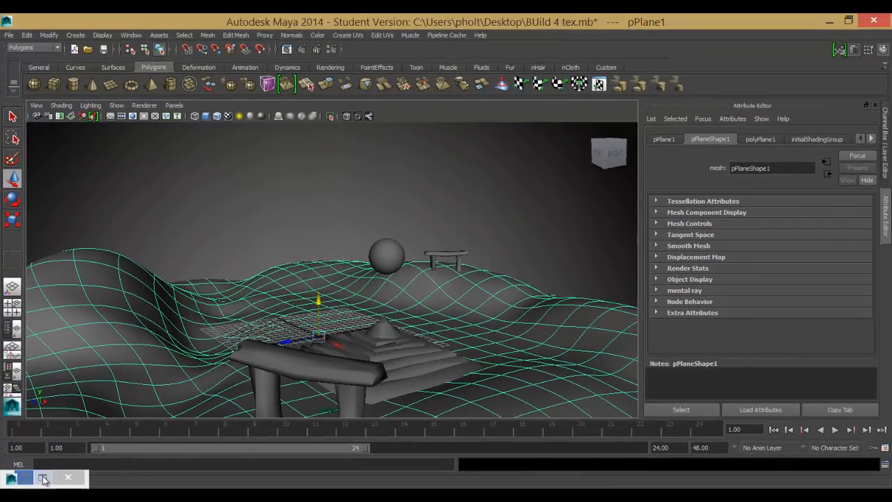
left_click(43, 478)
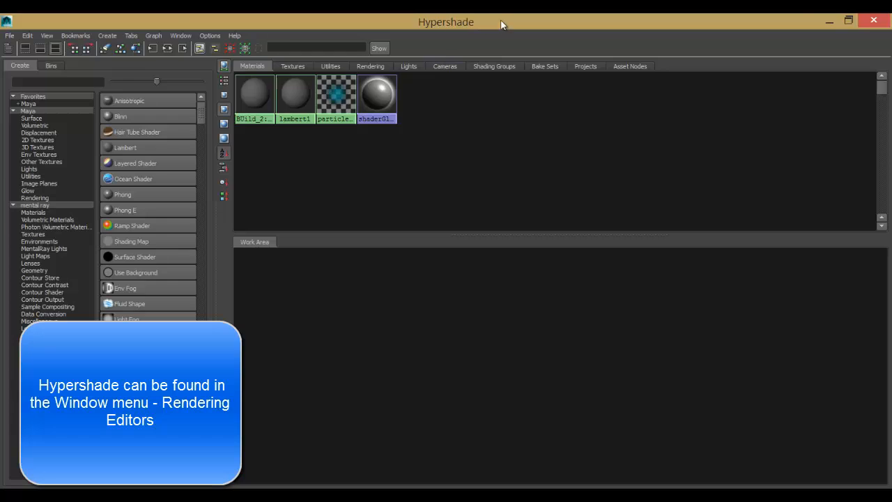
left_click_drag(446, 22, 333, 99)
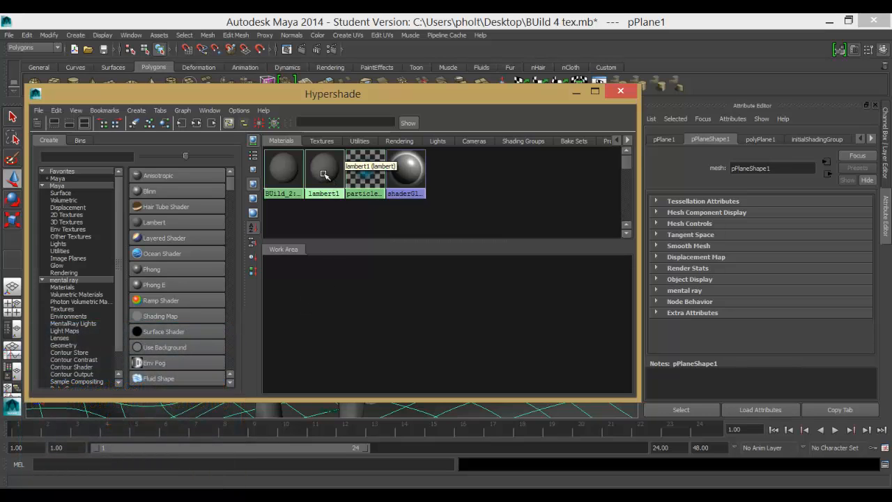
Graph the selected terrain plane's input and output connections in the Hypershade work area, and clear the graph
mouse_move(324, 173)
right_mouse_down()
mouse_move(336, 239)
mouse_move(325, 170)
right_mouse_up()
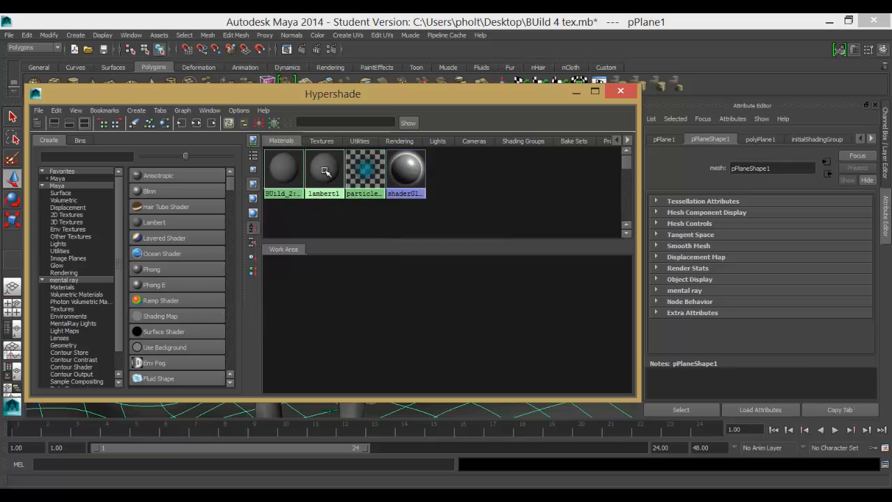
middle_click_drag(325, 170, 357, 300)
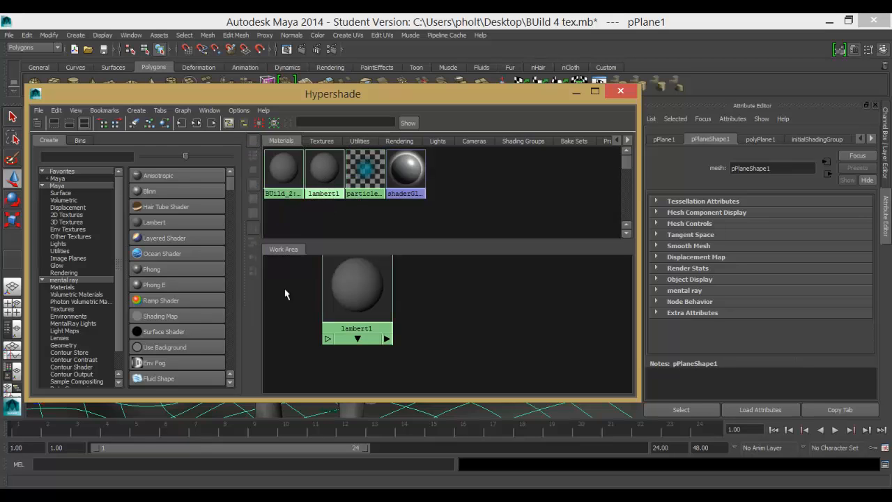
left_click(196, 122)
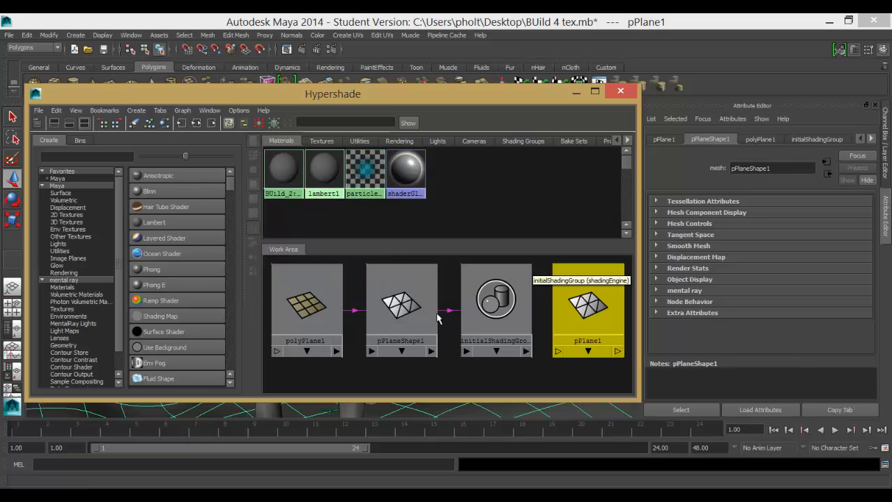
left_click(352, 311)
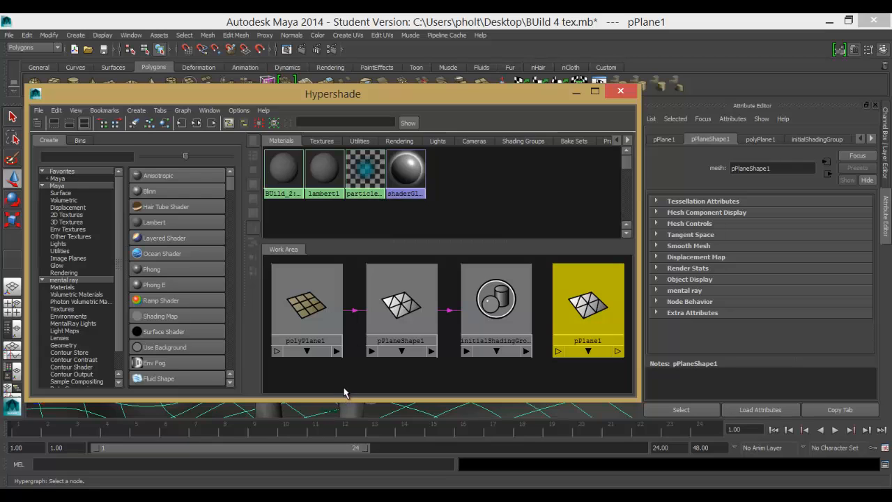
left_click(134, 122)
left_click_drag(251, 102, 248, 129)
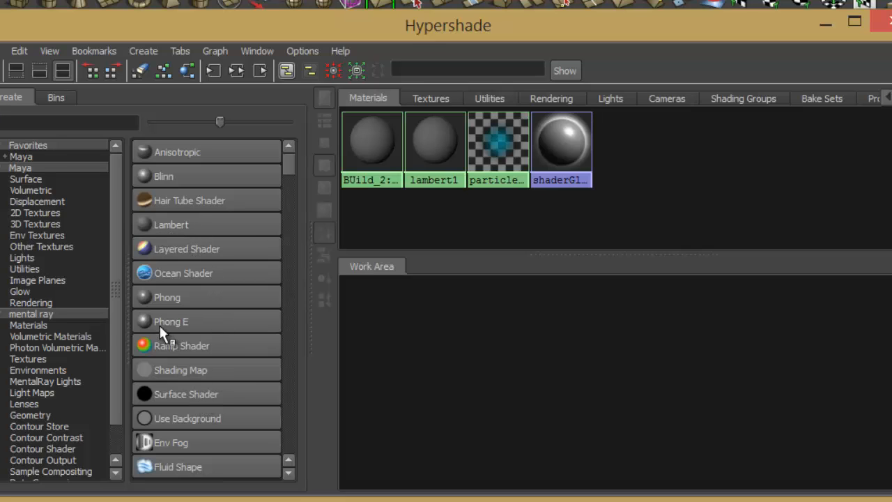
Create a new Lambert material in the Hypershade
left_click(6, 170)
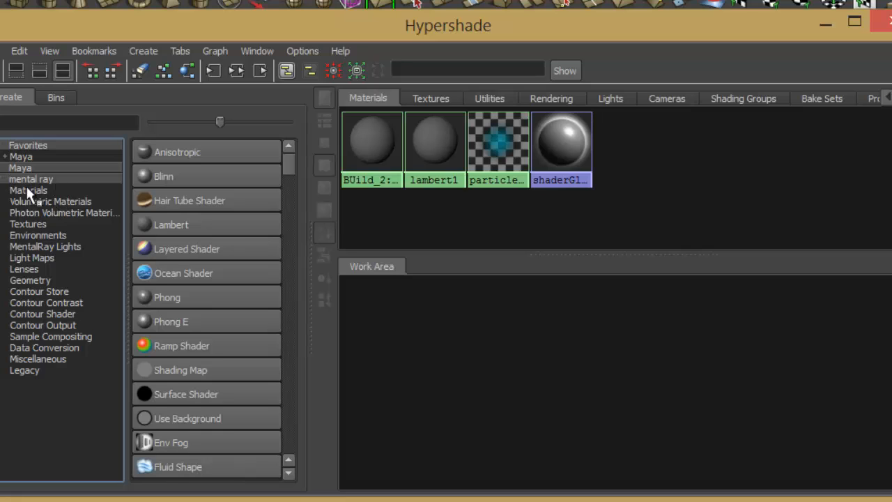
left_click(10, 169)
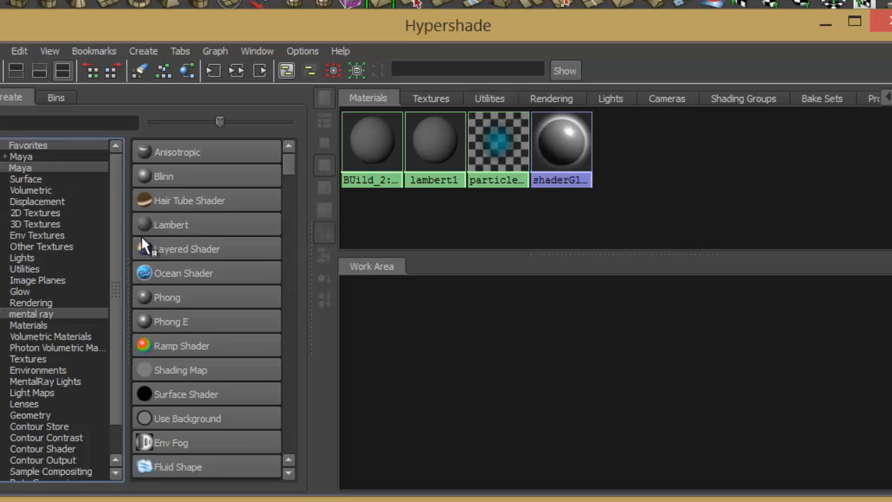
left_click(157, 221)
left_click_drag(400, 331, 509, 359)
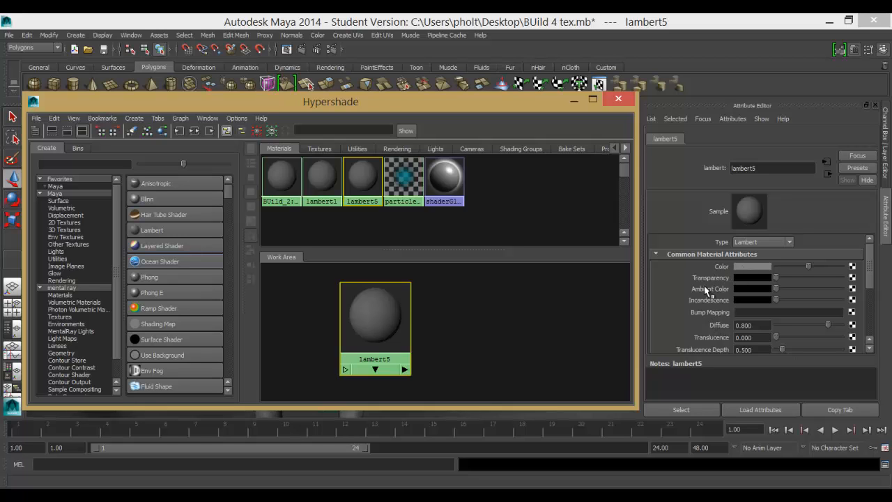
Set the new Lambert material's Color to bright green
left_click_drag(553, 112, 482, 97)
left_click(750, 267)
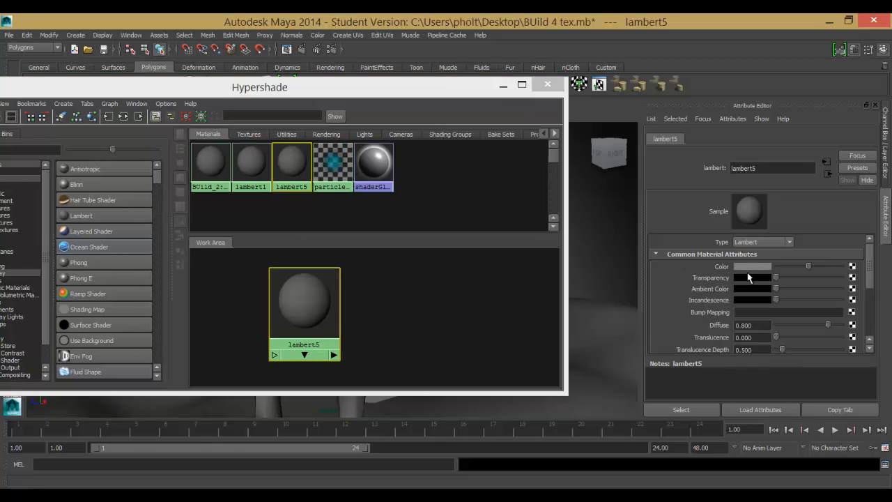
left_click(724, 252)
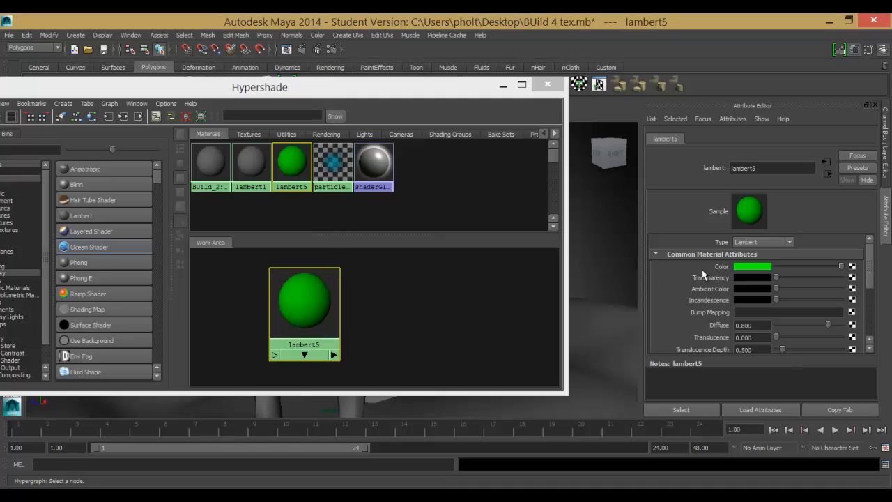
Select the terrain plane and assign the new Lambert material to it
left_click(607, 329)
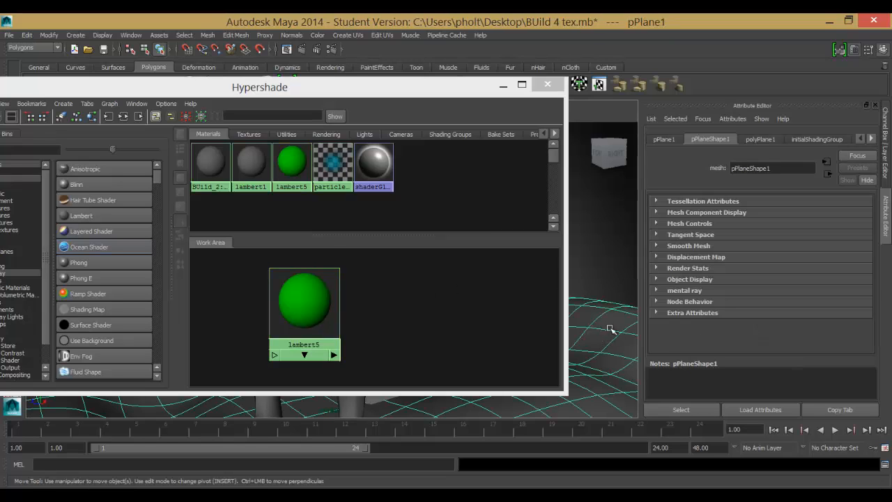
middle_click_drag(317, 259, 317, 307)
left_click(308, 303)
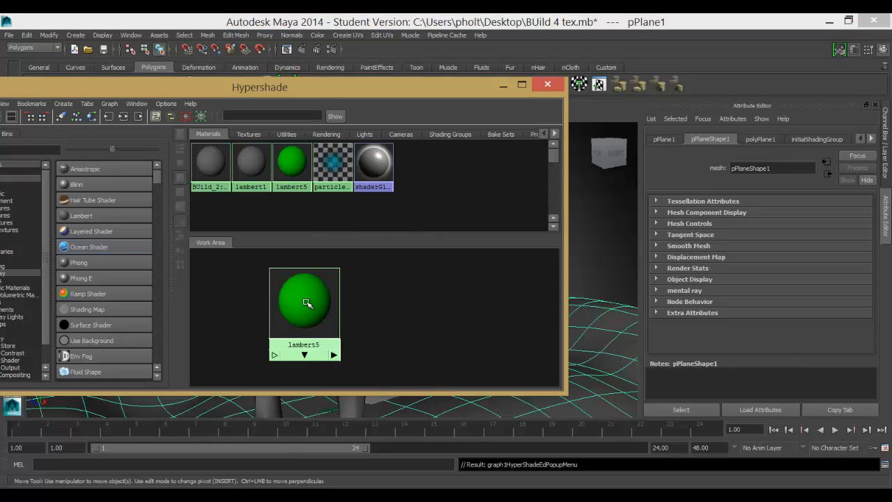
right_click_drag(307, 303, 303, 277)
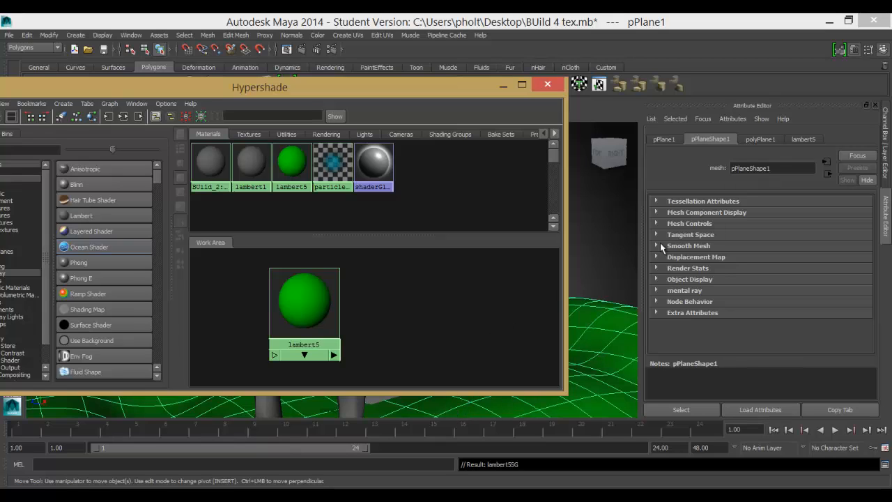
Map a Granite texture to the Color attribute of the terrain's Lambert material
left_click(803, 138)
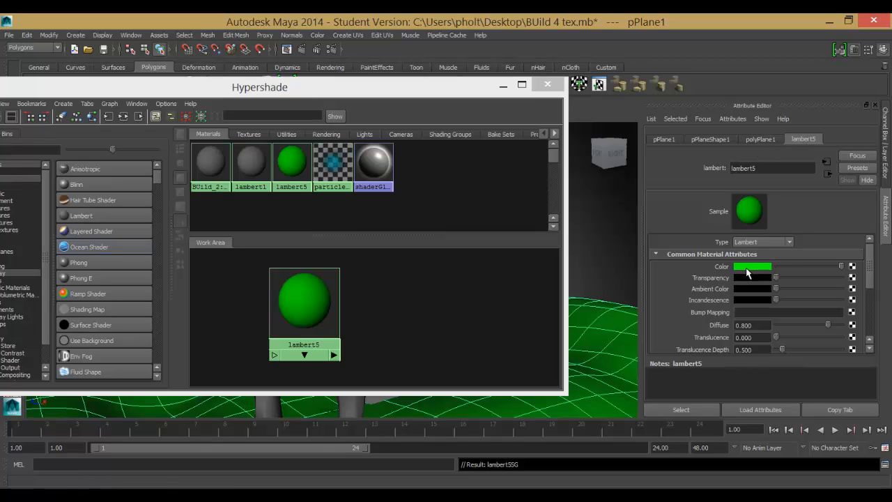
mouse_move(485, 93)
left_mouse_down()
mouse_move(440, 89)
mouse_move(462, 109)
mouse_move(545, 70)
mouse_move(614, 99)
mouse_move(672, 100)
mouse_move(594, 108)
mouse_move(495, 100)
left_mouse_up()
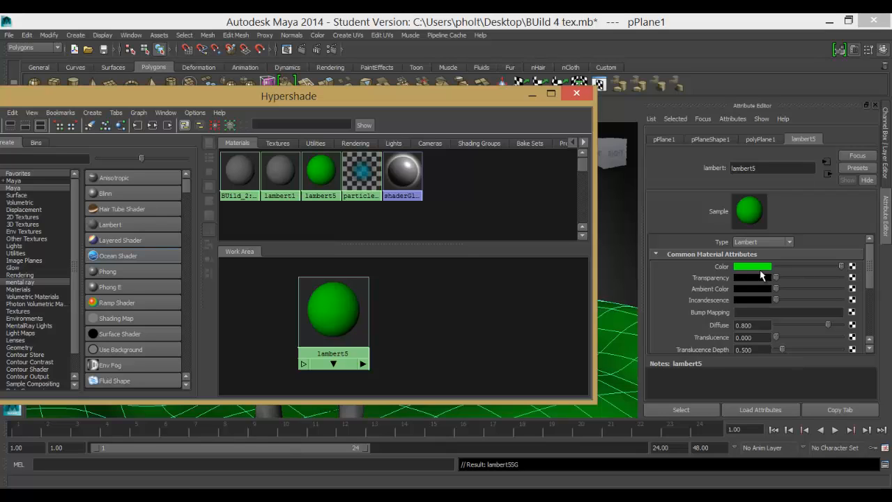
left_click(851, 267)
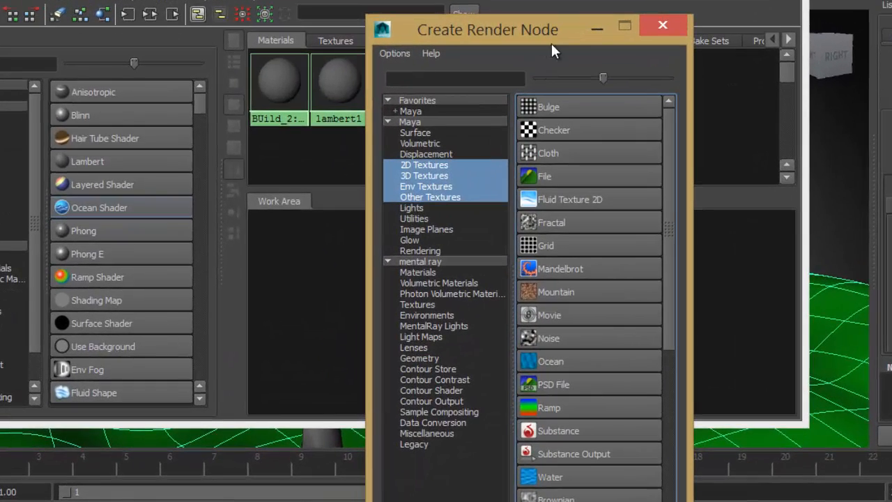
left_click_drag(505, 31, 562, 0)
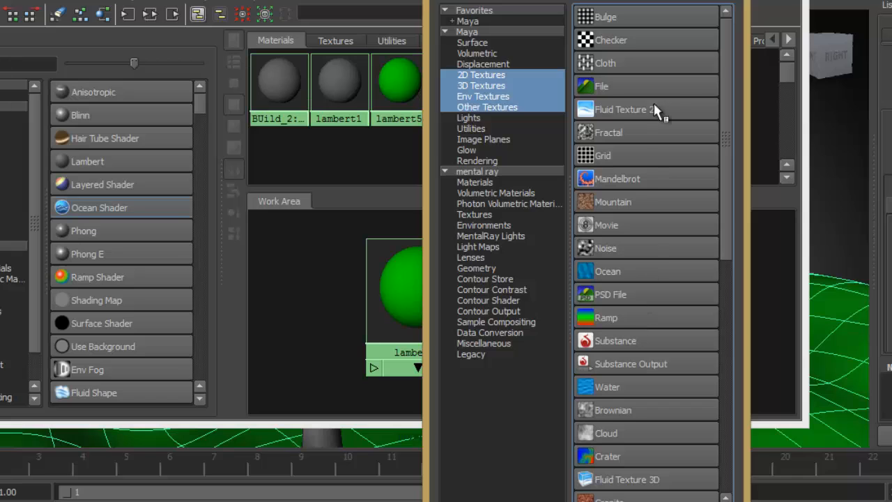
left_click_drag(730, 76, 721, 148)
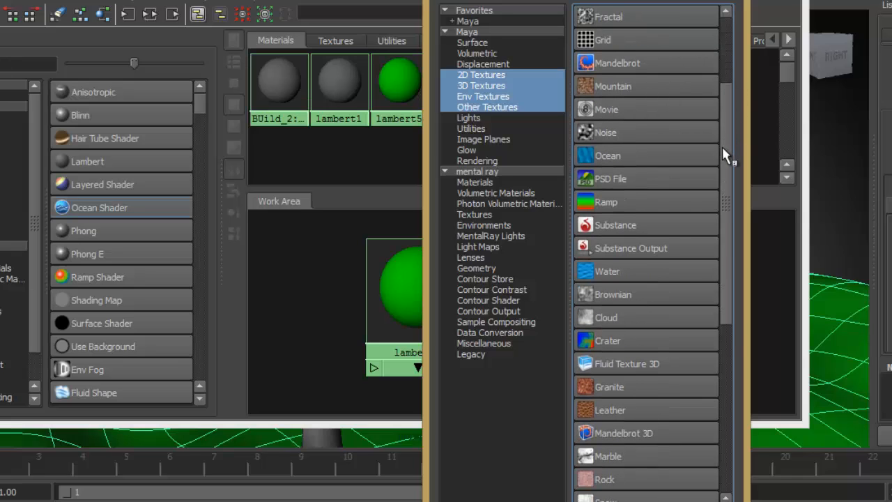
left_click(613, 387)
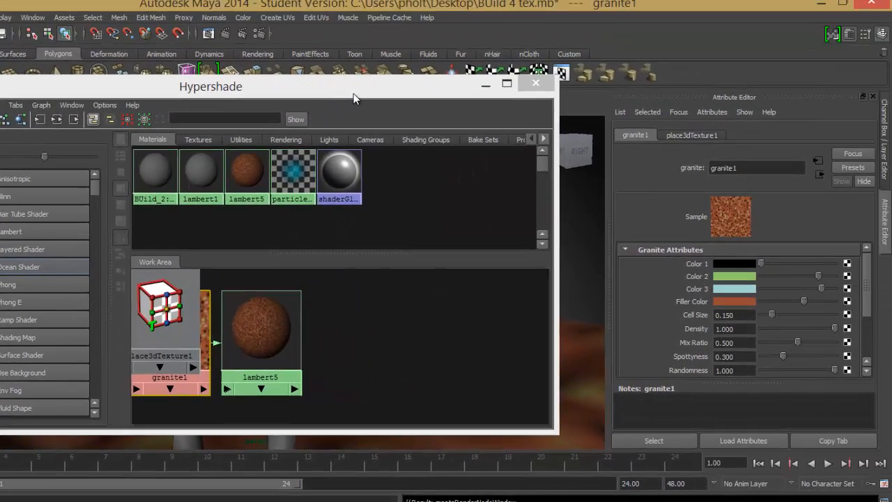
Graph the granite texture's input and output connections and examine how it feeds the Lambert material
left_click_drag(353, 98, 382, 85)
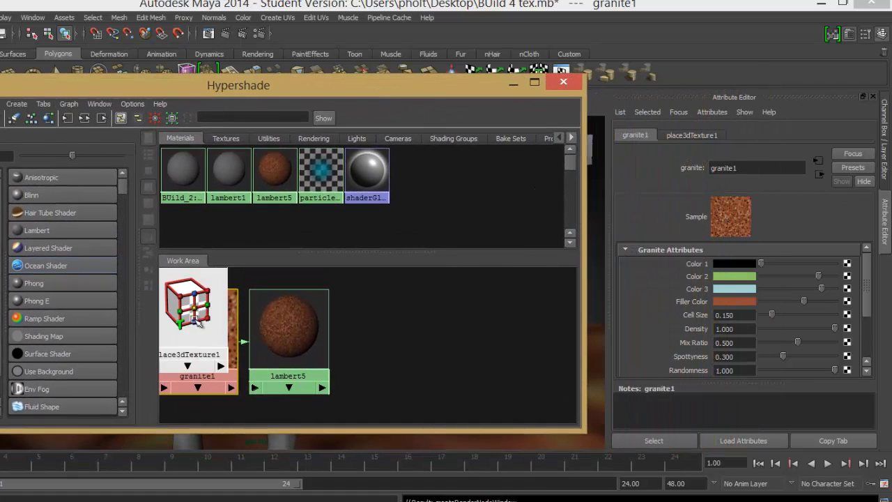
left_click_drag(193, 86, 338, 89)
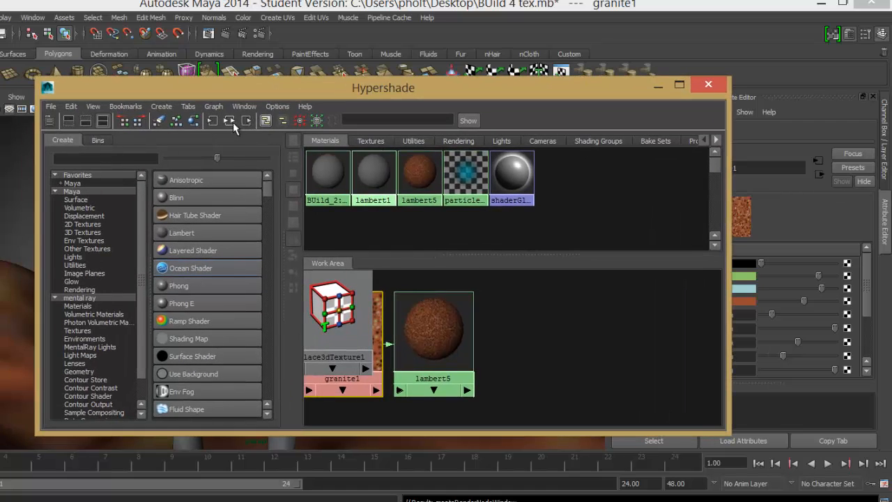
left_click(232, 122)
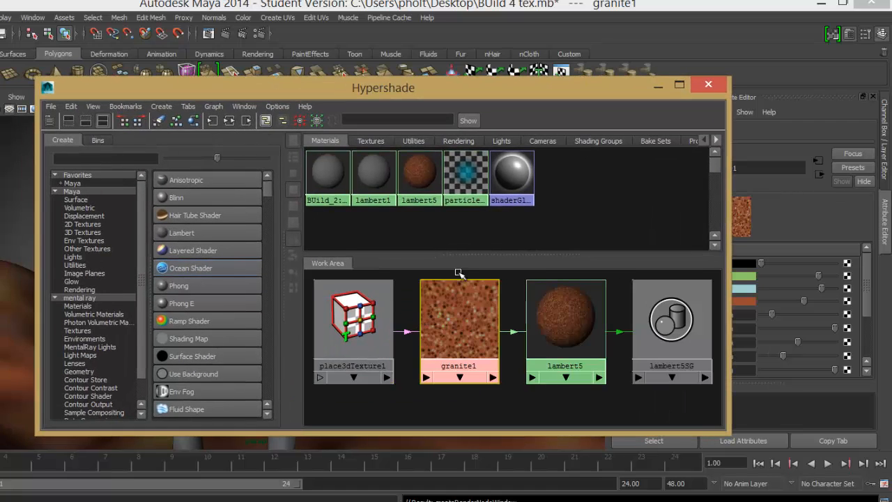
left_click(512, 337)
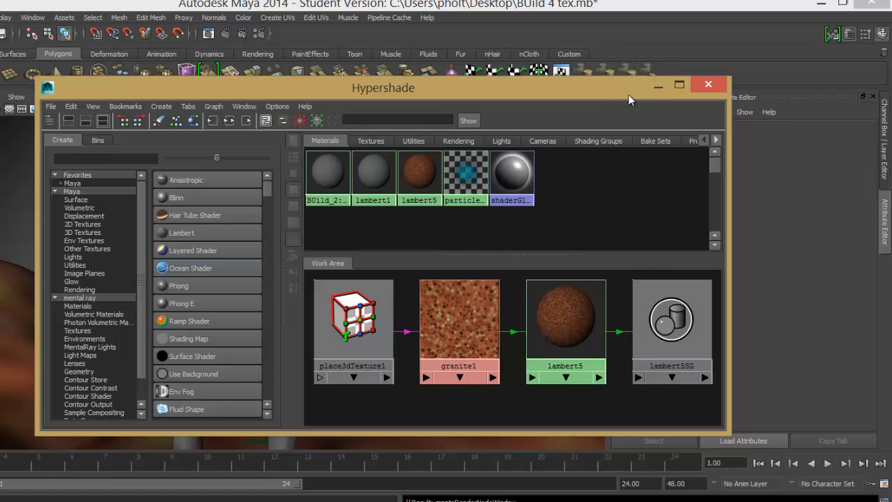
Minimize the Hypershade and open the Render Settings as a smaller window beside the terrain
left_click_drag(616, 90, 696, 108)
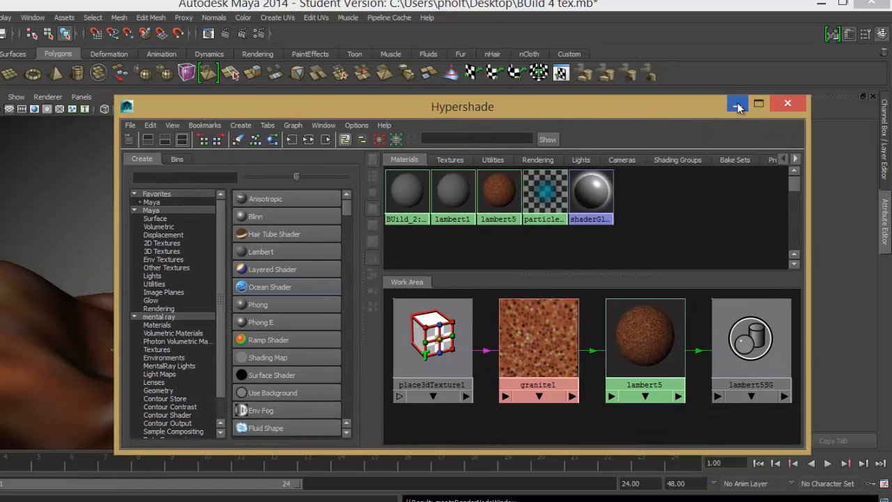
left_click(737, 105)
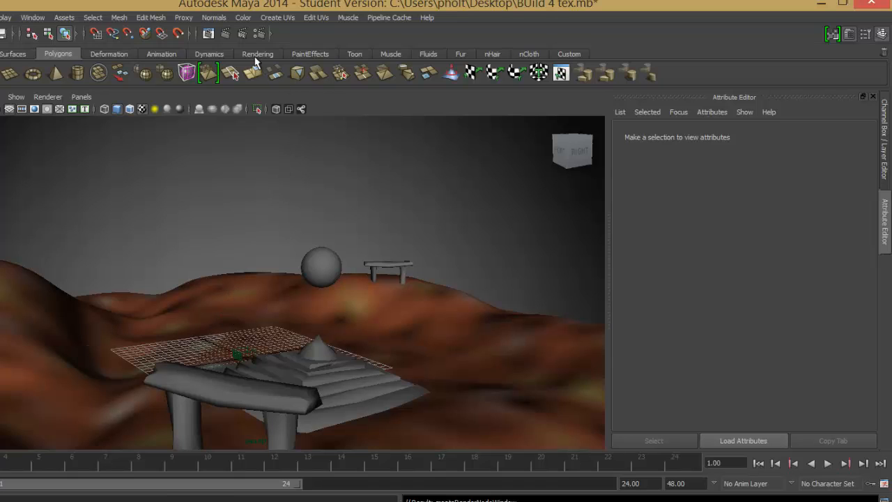
left_click(259, 34)
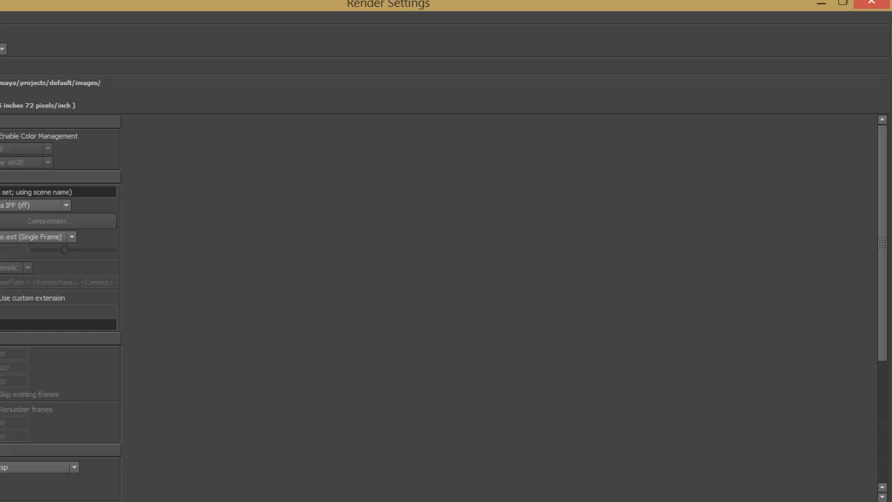
left_click(843, 3)
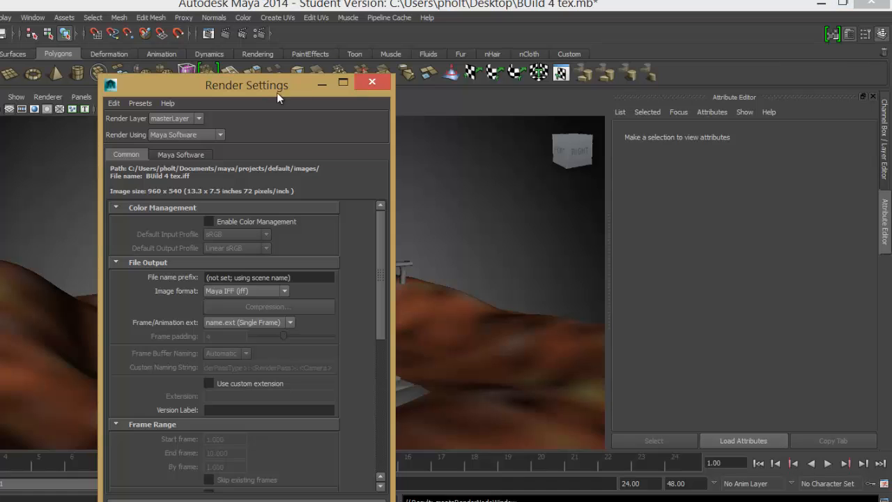
left_click_drag(277, 92, 605, 73)
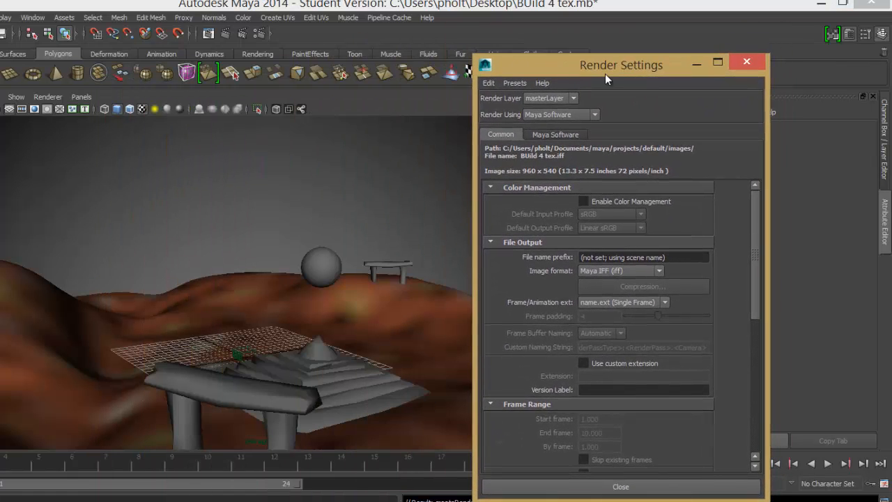
Render the current frame with Maya Software to check the granite terrain, and minimize the Render View
left_click(225, 34)
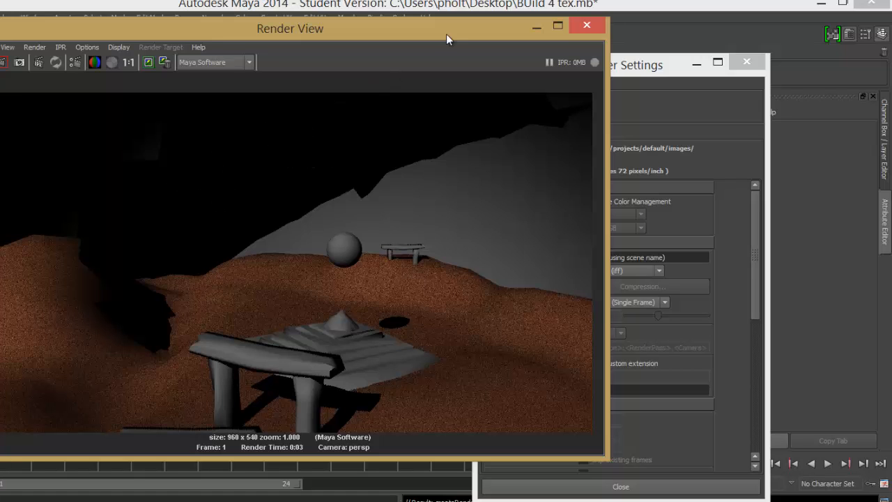
left_click_drag(448, 38, 468, 69)
left_click(556, 60)
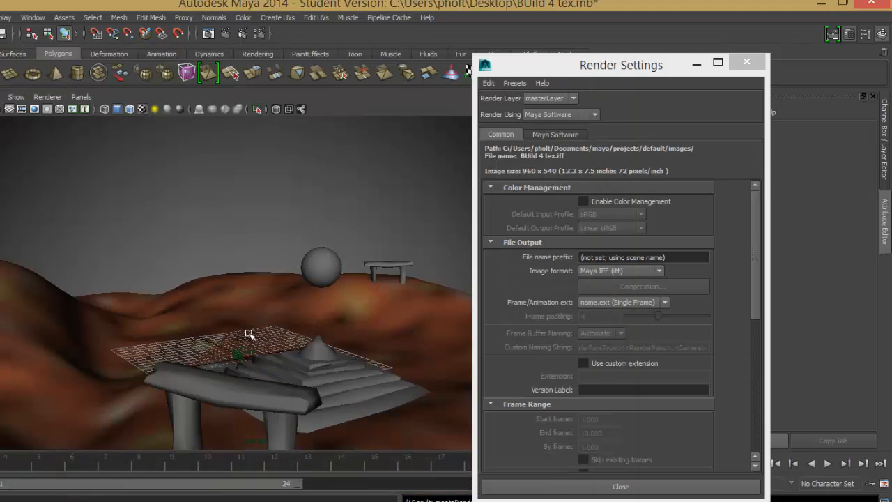
Create an ambient light and raise it above the terrain and stone structures
left_click_drag(250, 335, 170, 252, "alt")
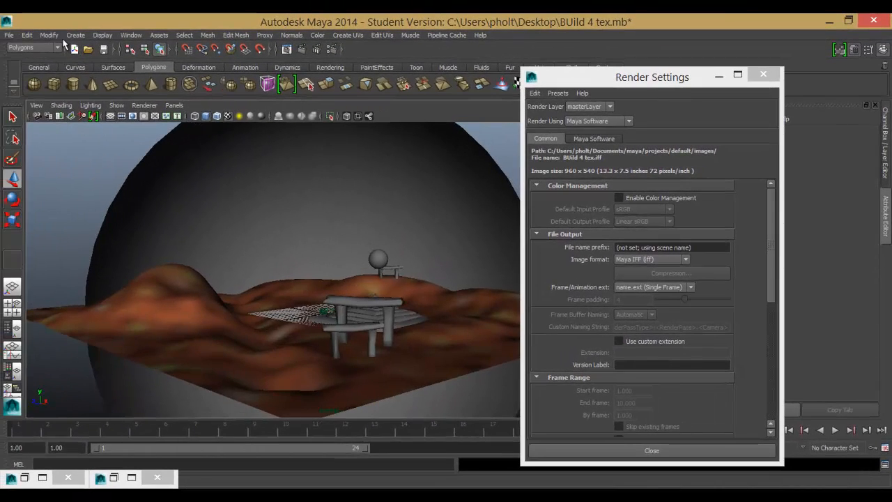
left_click(75, 35)
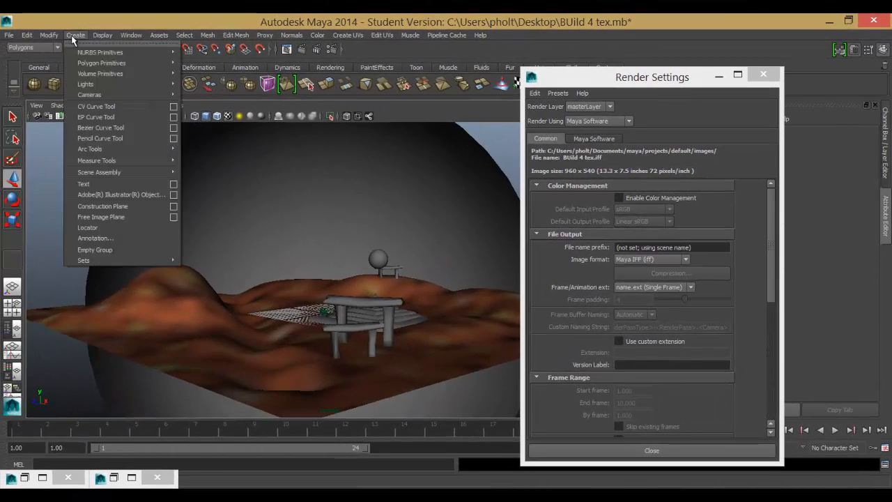
mouse_move(84, 87)
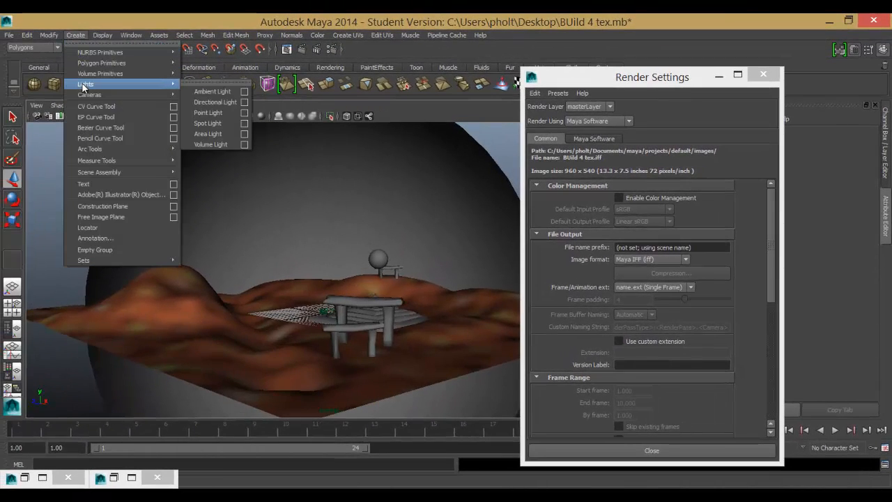
left_click(209, 92)
left_click_drag(327, 281, 299, 279)
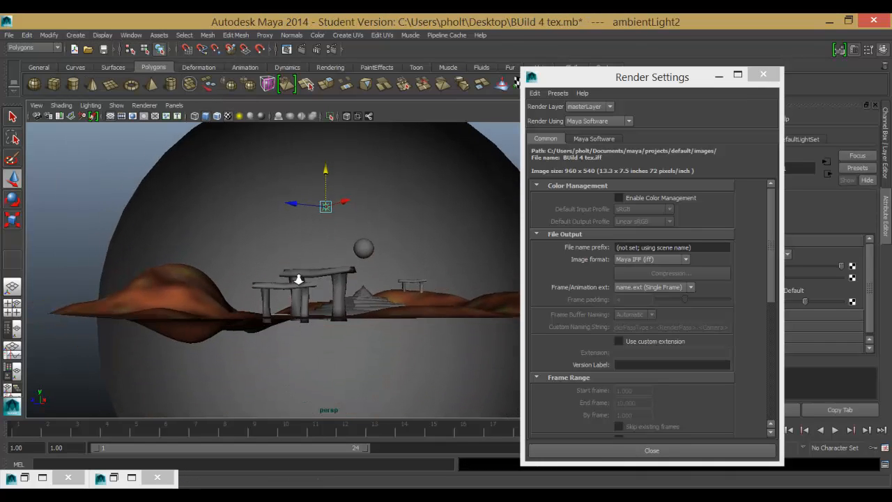
Frame the pyramid and stone structures closely, render the current frame with the ambient light, and minimize the Render View
right_click_drag(299, 279, 348, 384, "alt")
left_click_drag(310, 285, 296, 271, "alt")
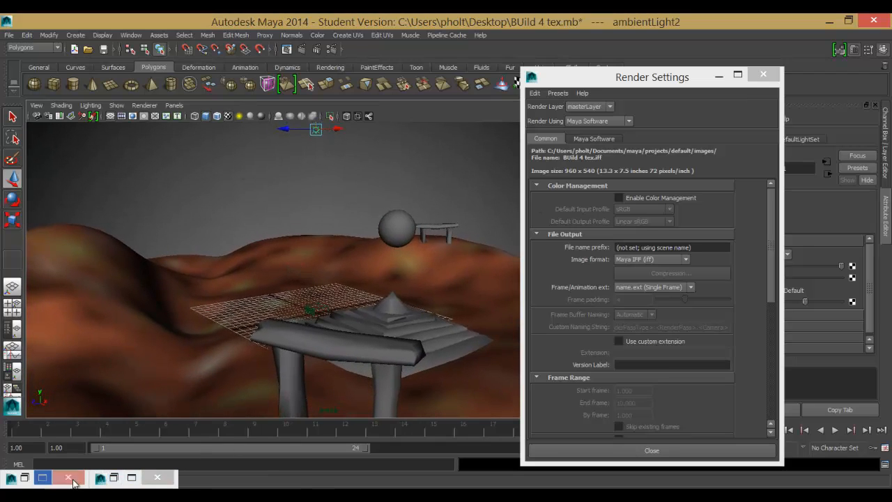
left_click(302, 49)
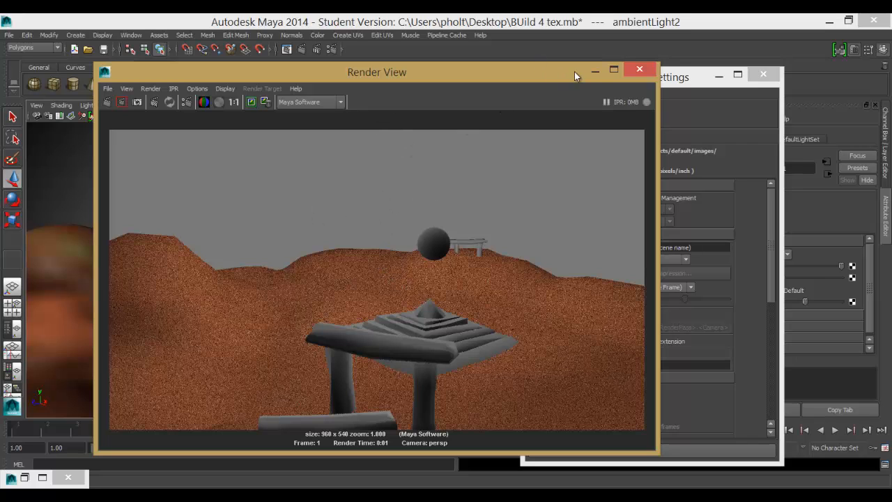
left_click(595, 71)
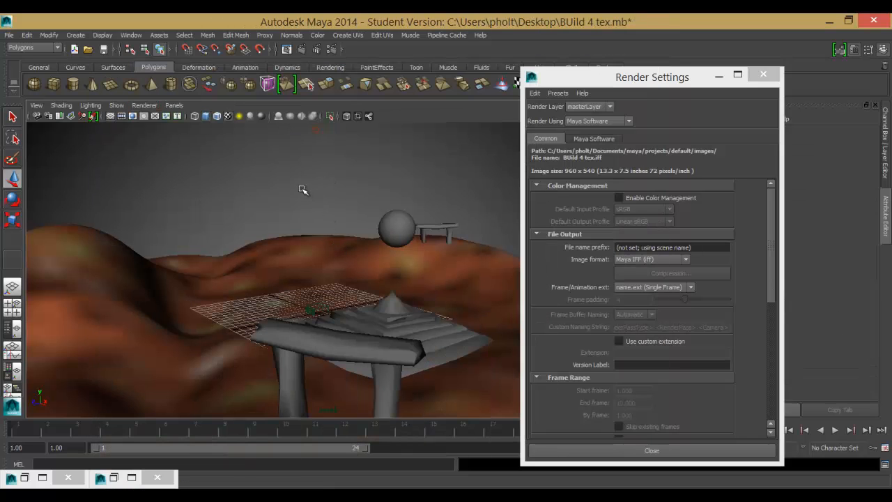
Select the large sky sphere surrounding the scene and close the Render Settings
left_click(303, 190)
left_click_drag(567, 70, 422, 63)
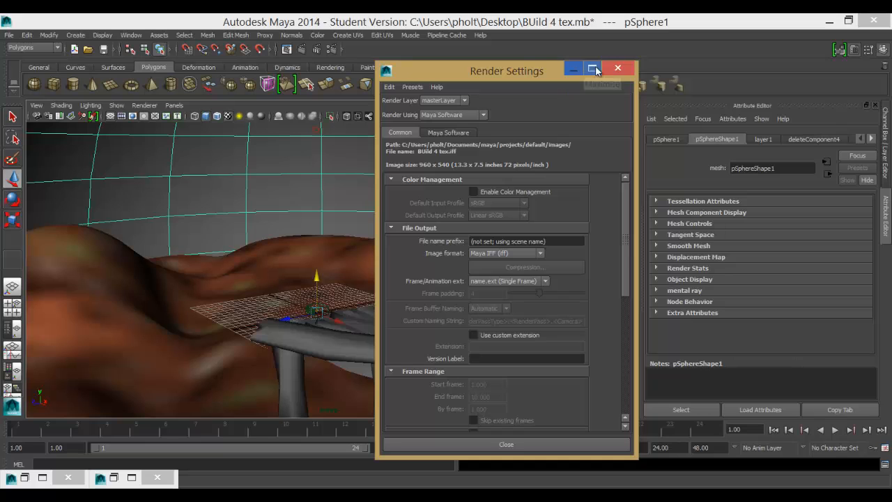
left_click(618, 69)
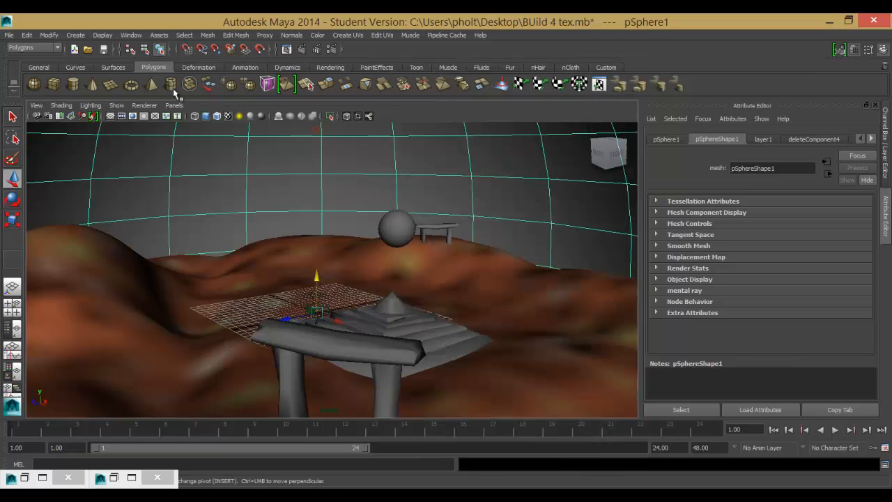
Reopen the Hypershade, clear its work area, and create a new Lambert material
left_click(131, 35)
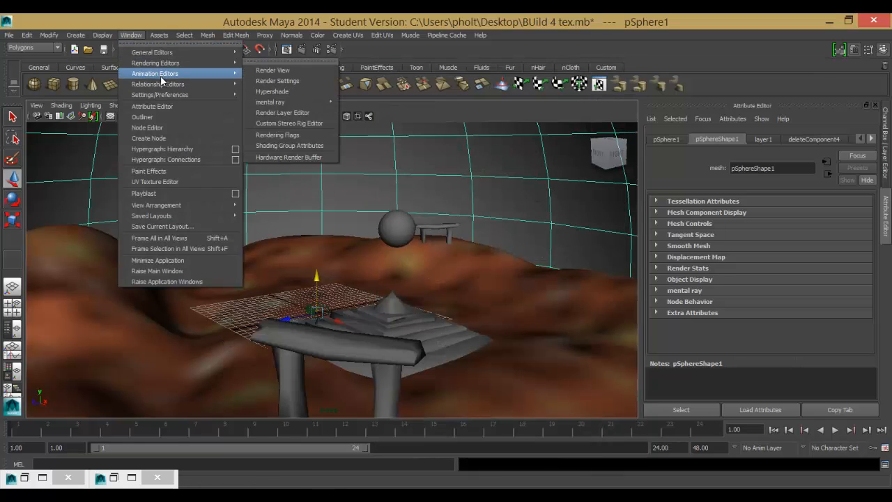
left_click(272, 92)
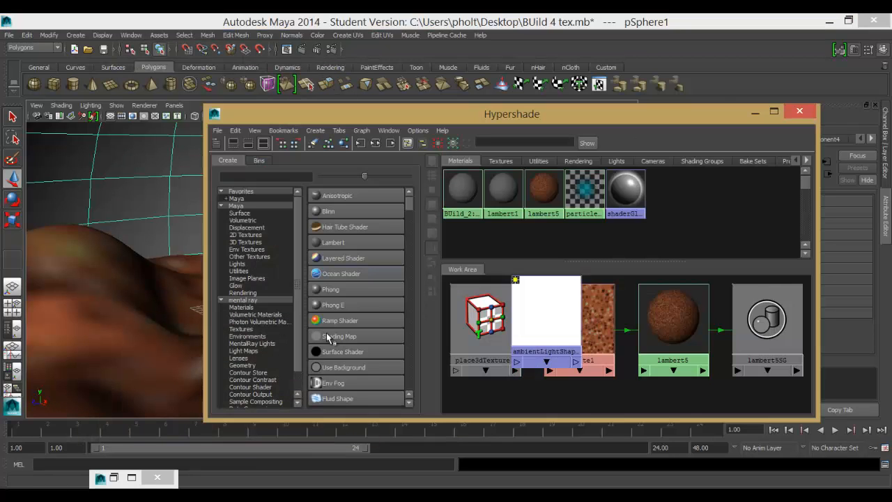
left_click(311, 142)
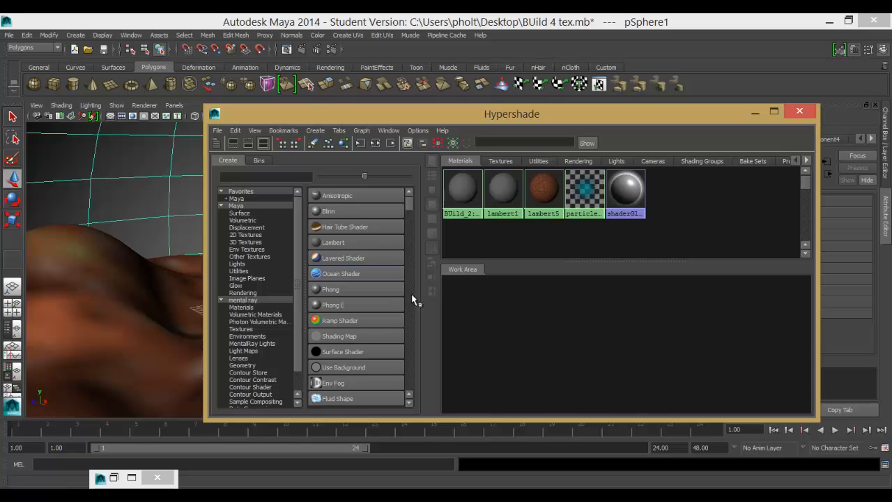
left_click(325, 241)
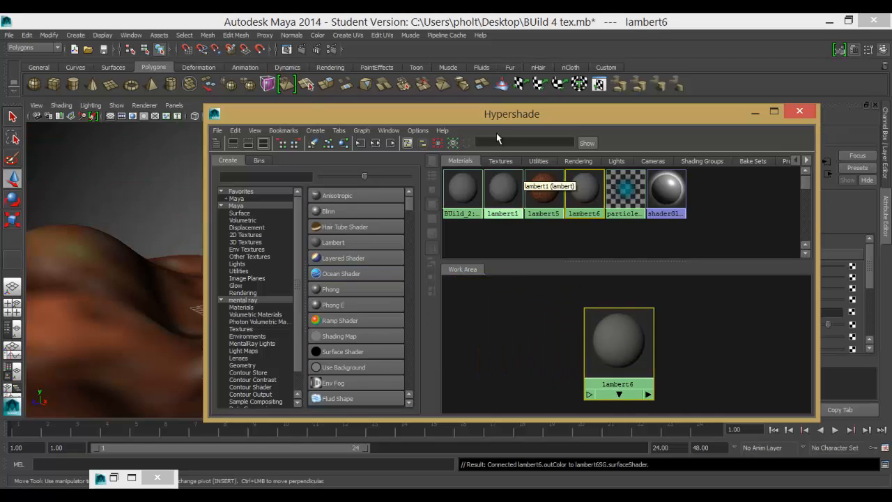
Map a Ramp texture to the Color attribute of the new Lambert material and view its gradient
left_click_drag(475, 117, 221, 99)
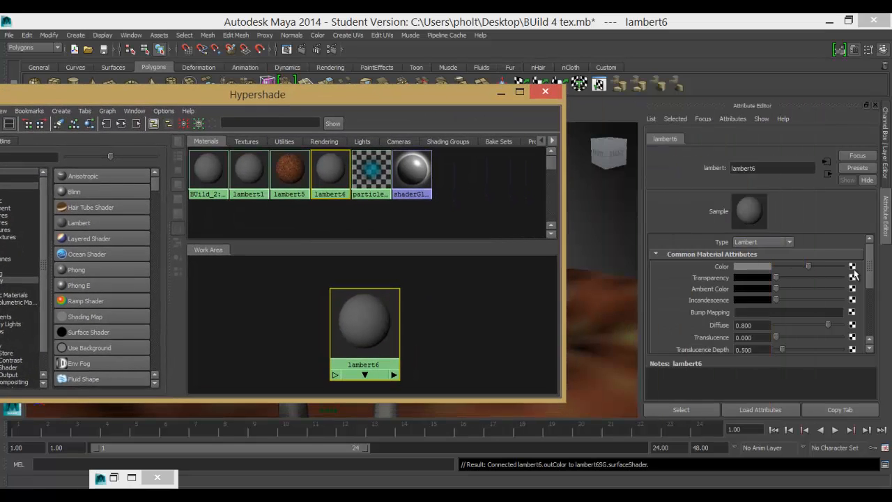
left_click_drag(809, 266, 820, 267)
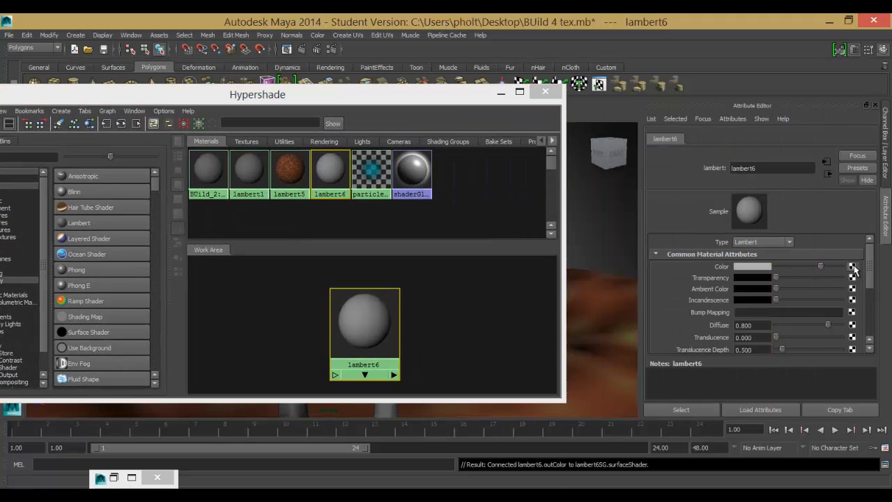
left_click(852, 267)
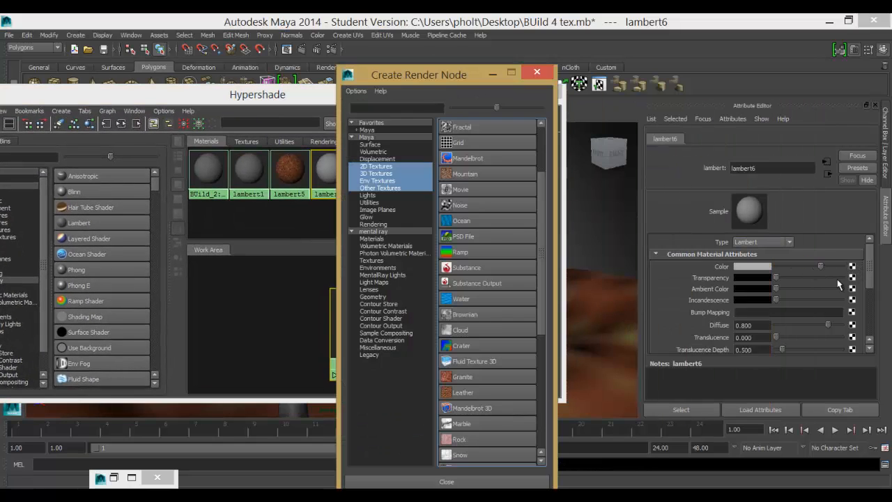
left_click(468, 253)
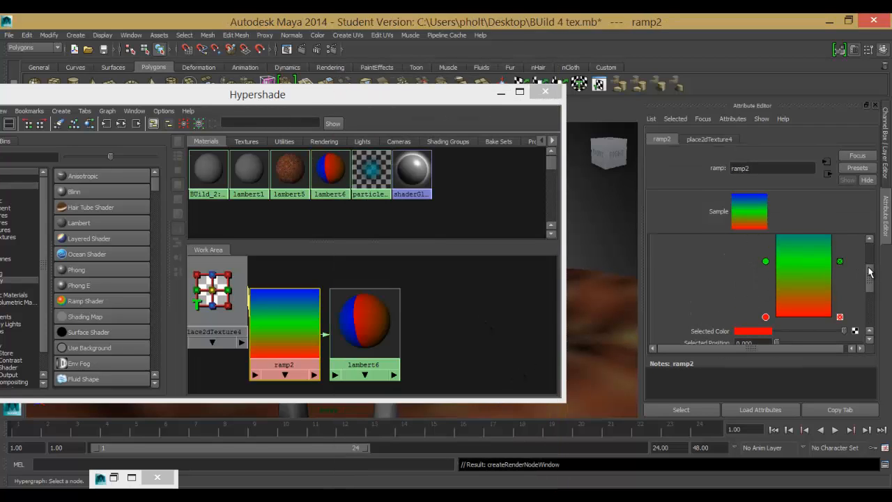
mouse_move(870, 272)
left_mouse_down()
mouse_move(866, 257)
mouse_move(868, 267)
left_mouse_up()
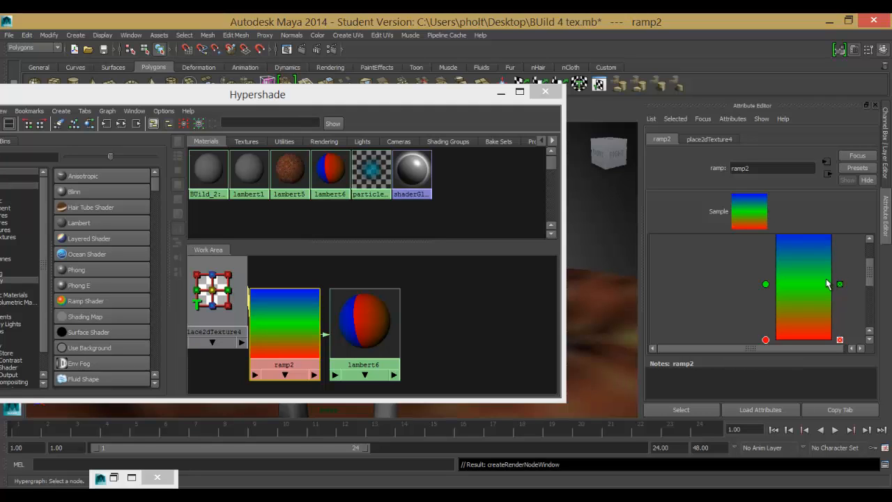
scroll(738, 259, "up", 2)
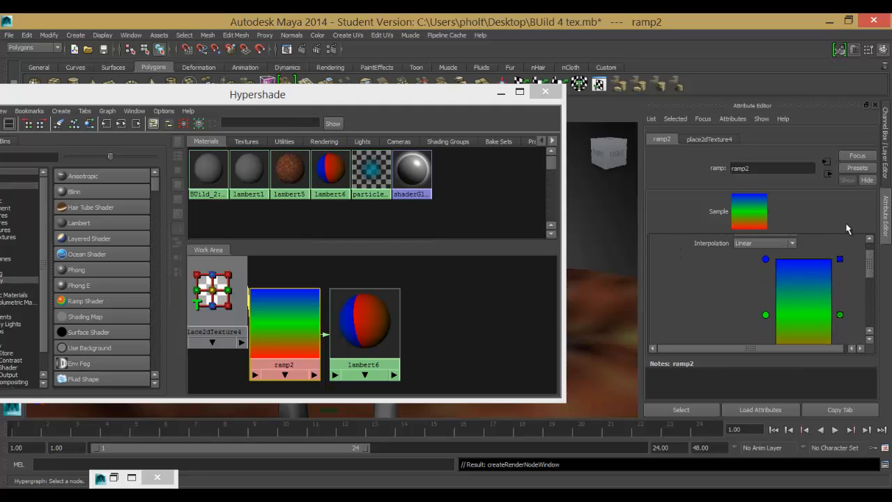
Assign the ramp-mapped Lambert material to the large sky sphere and minimize the Hypershade
left_click(610, 237)
left_click_drag(452, 94, 350, 65)
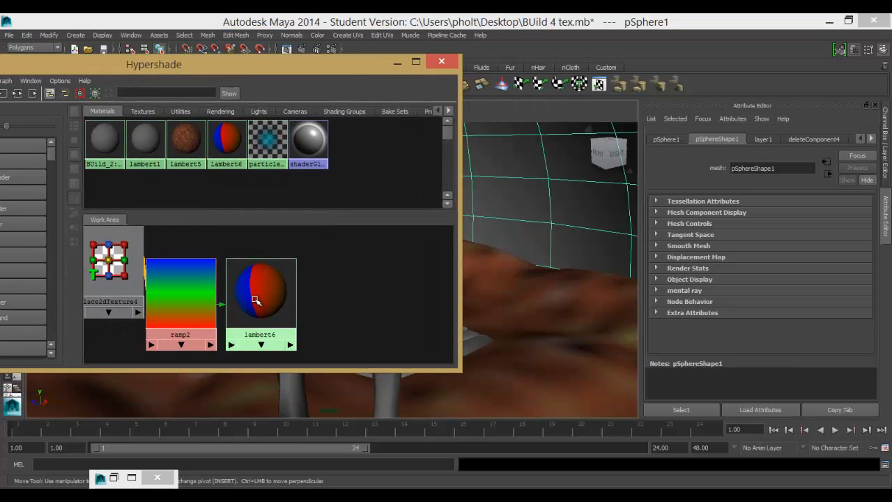
right_click_drag(258, 297, 259, 269)
left_click_drag(364, 69, 435, 164)
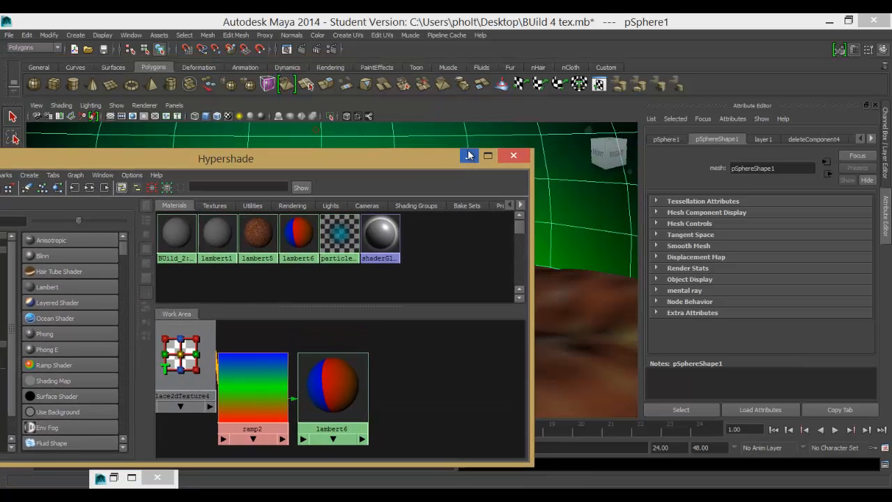
left_click(468, 157)
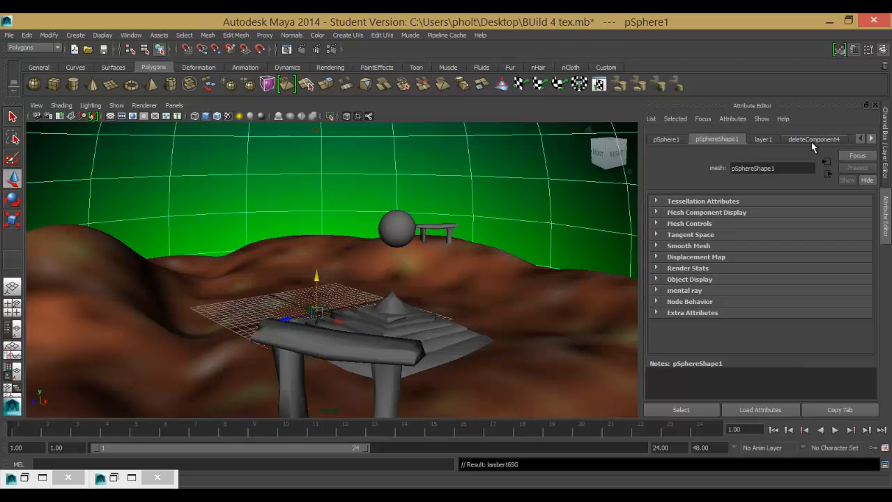
Open the attributes of the ramp texture feeding the Color of the sky sphere's Lambert material
left_click(827, 139)
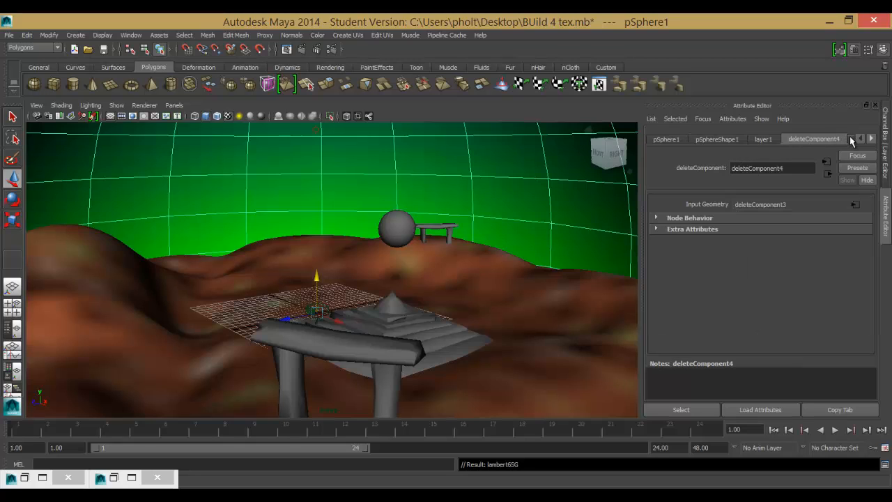
left_click(850, 140)
left_click(867, 140)
left_click(868, 140)
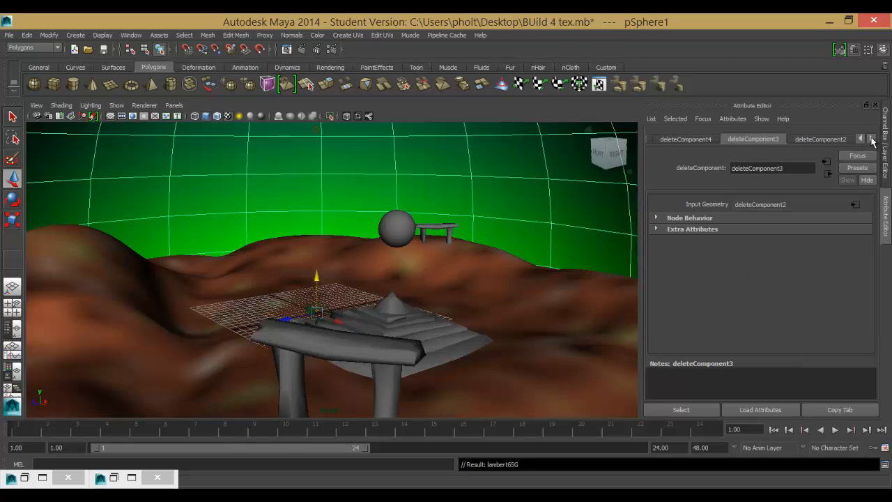
left_click(868, 140)
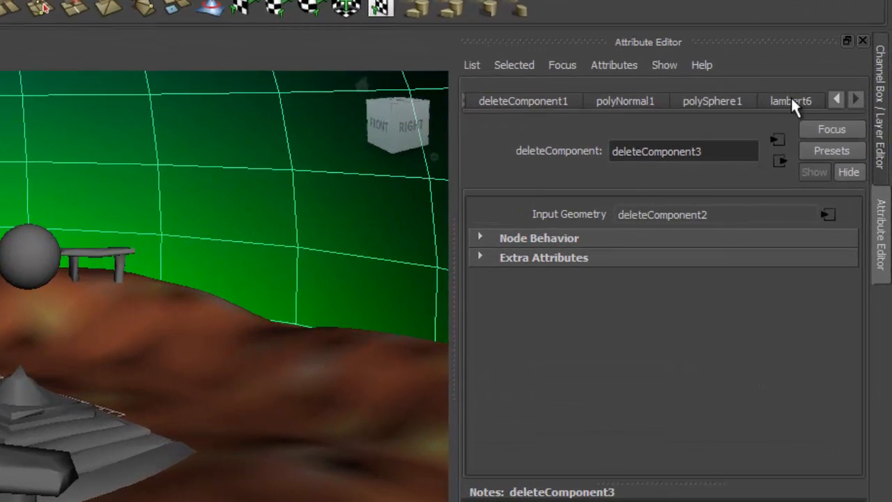
left_click(788, 101)
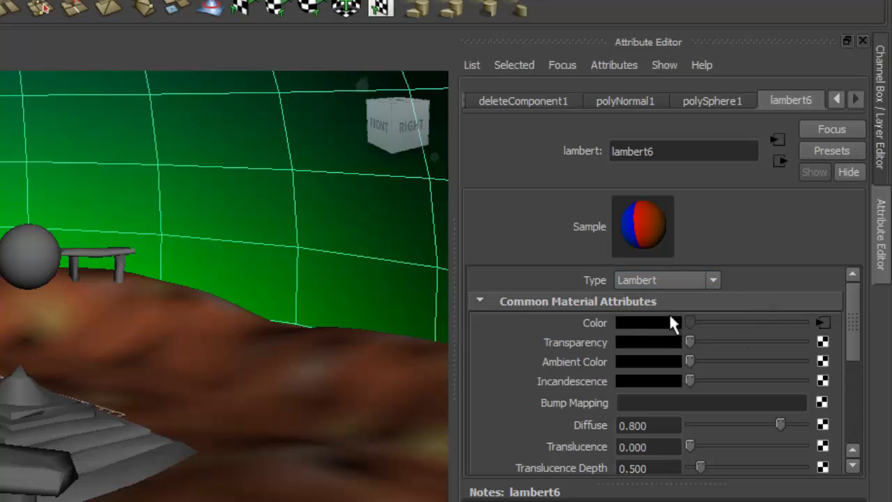
left_click(823, 323)
left_click_drag(851, 315, 846, 326)
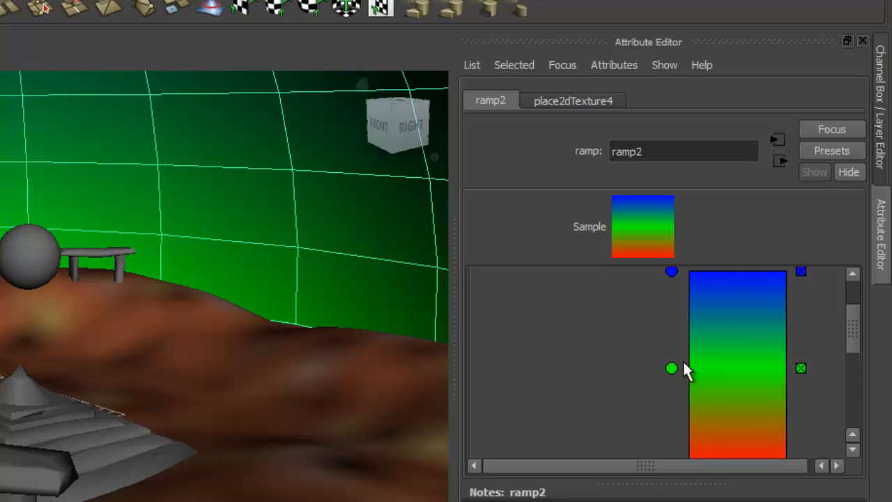
Lower the ramp's green marker to position 0.325 and move the blue marker slightly down from the gradient's upper end
left_click_drag(672, 368, 672, 419)
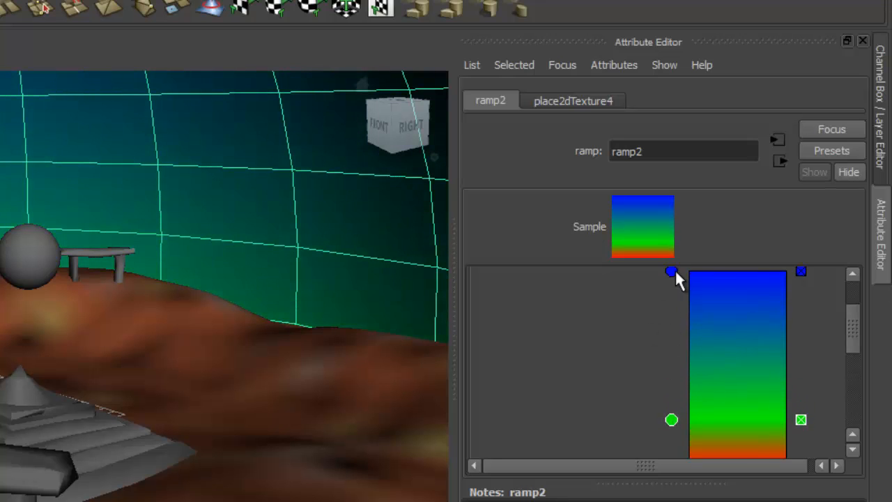
left_click_drag(672, 271, 671, 306)
left_click_drag(662, 420, 670, 403)
Recolor the ramp's green marker to yellow with HSV 62.697, 0.663, 0.899 and move it to position 0.440
left_click_drag(849, 331, 848, 351)
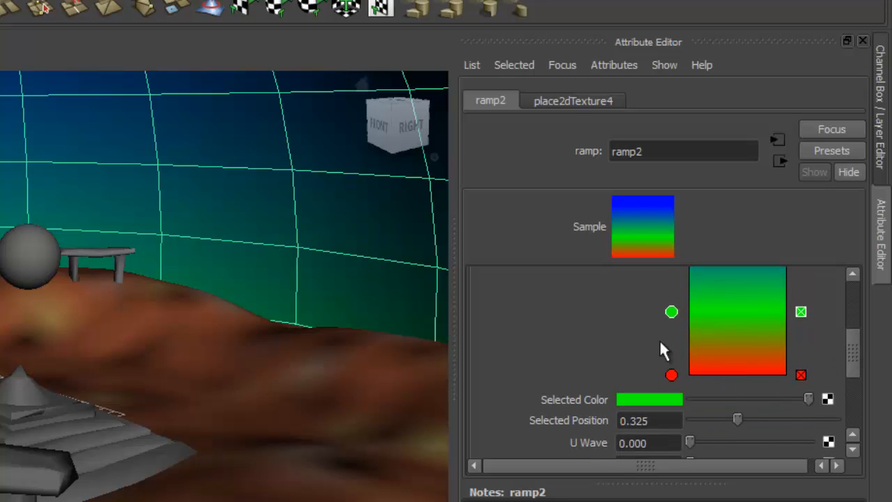
left_click(622, 401)
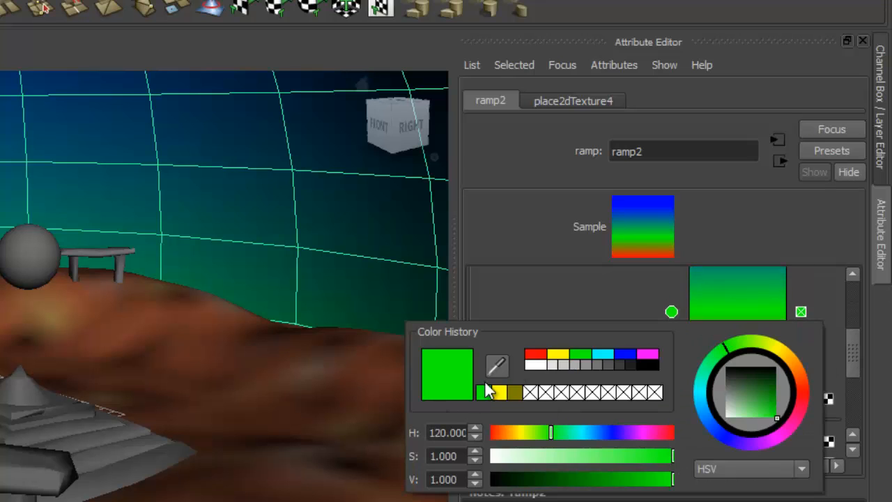
left_click(559, 353)
mouse_move(585, 462)
left_mouse_down()
mouse_move(597, 471)
mouse_move(563, 482)
mouse_move(585, 479)
left_mouse_up()
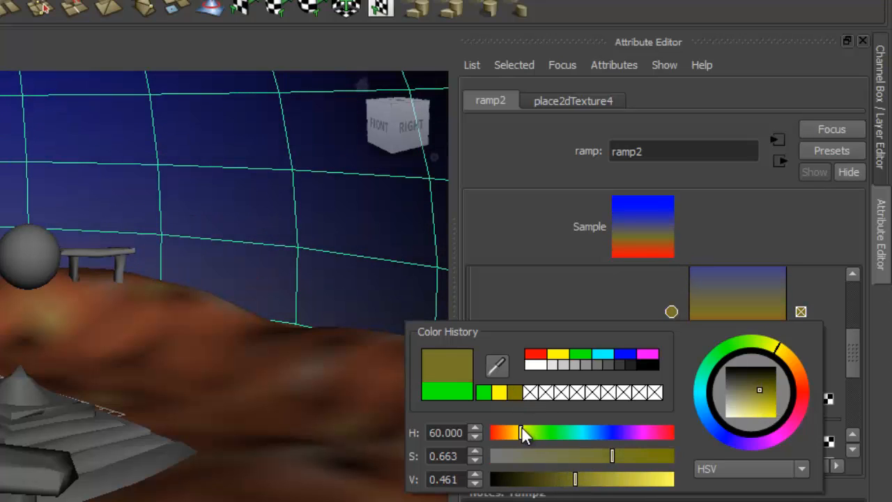
mouse_move(522, 428)
left_mouse_down()
mouse_move(502, 427)
mouse_move(515, 430)
left_mouse_up()
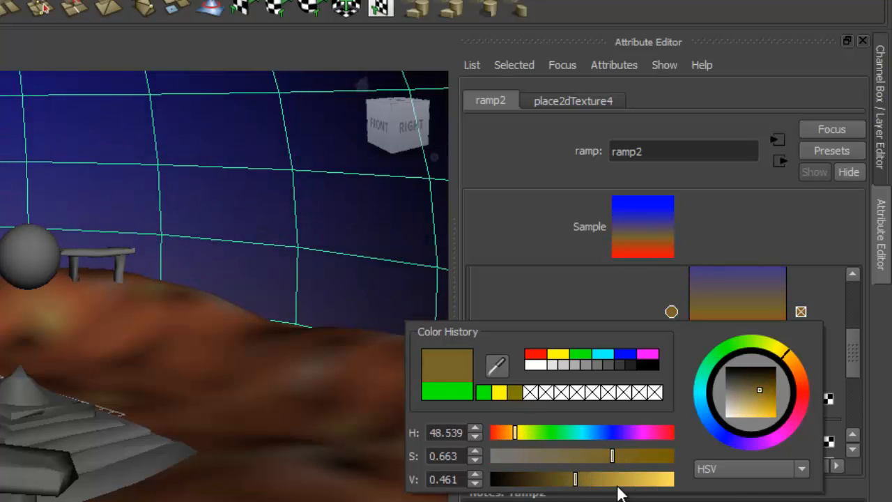
left_click_drag(617, 487, 655, 481)
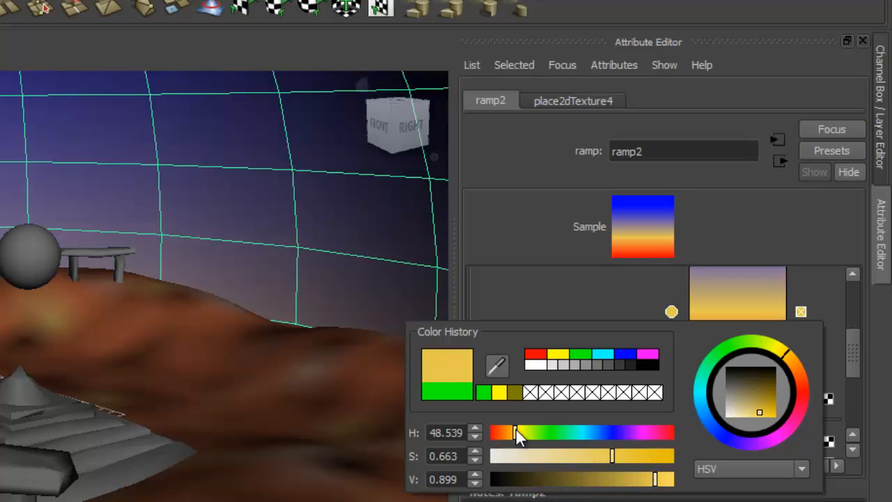
left_click_drag(516, 429, 523, 433)
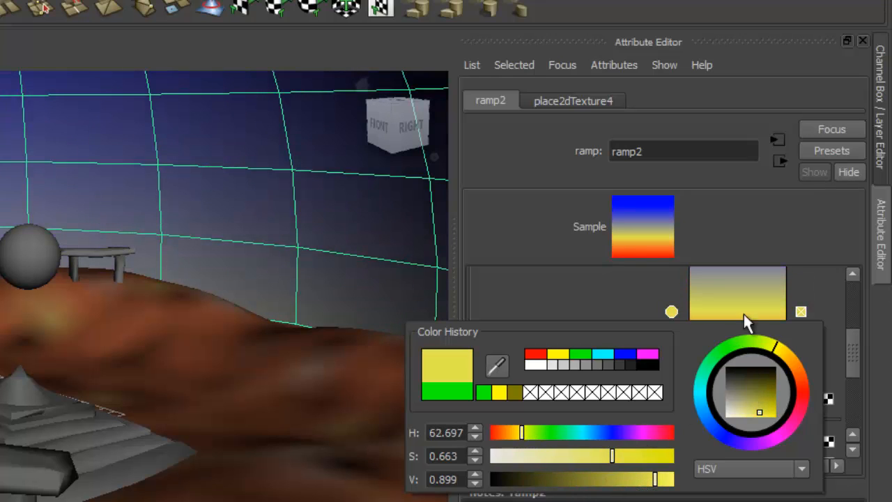
left_click_drag(671, 311, 664, 286)
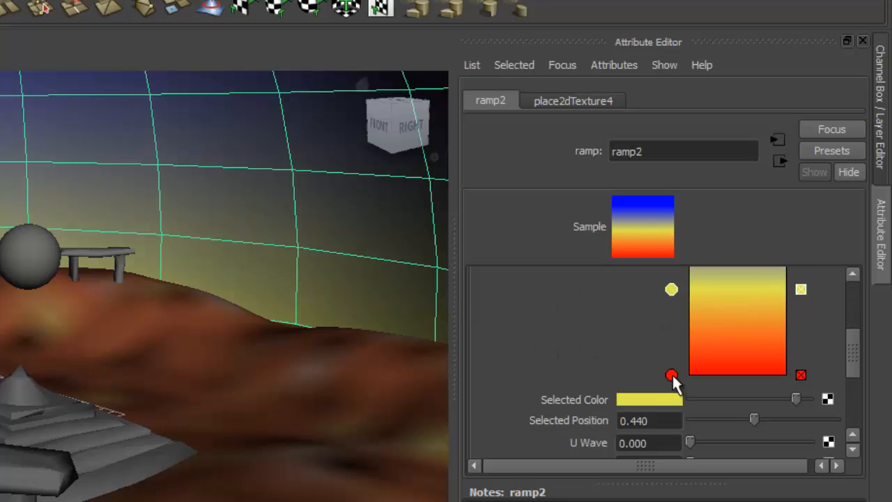
Move the ramp's red marker up close below the yellow one and raise the yellow marker to position 0.565
left_click_drag(672, 374, 671, 315)
left_click(670, 285)
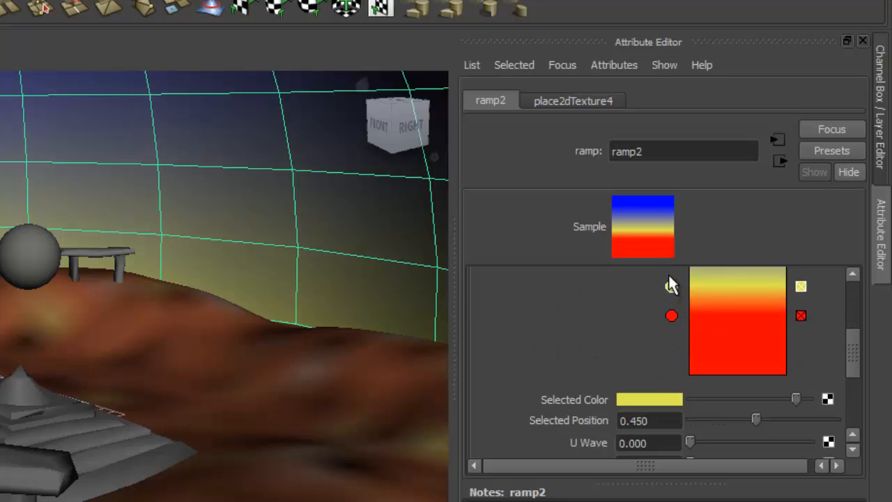
left_click_drag(668, 277, 667, 272)
left_click_drag(668, 318, 668, 268)
left_click_drag(671, 302, 670, 267)
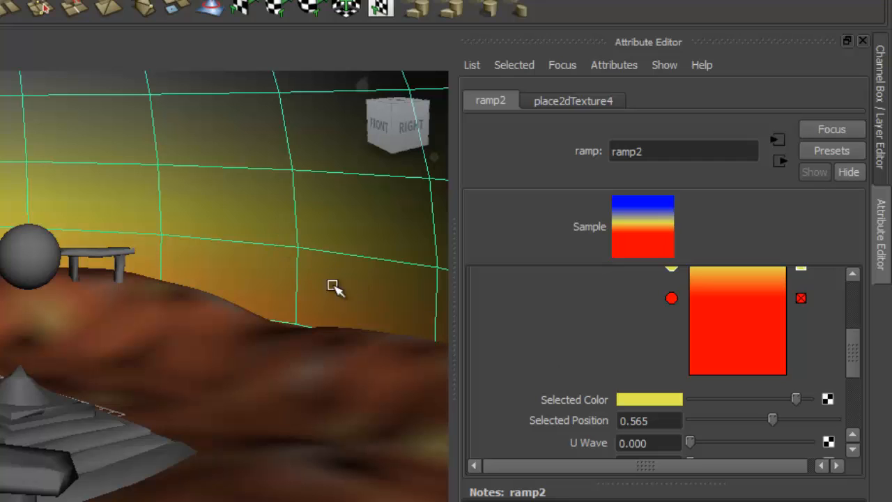
Try the U Ramp type on the sky texture and set it back to V Ramp
left_click_drag(852, 345, 852, 288)
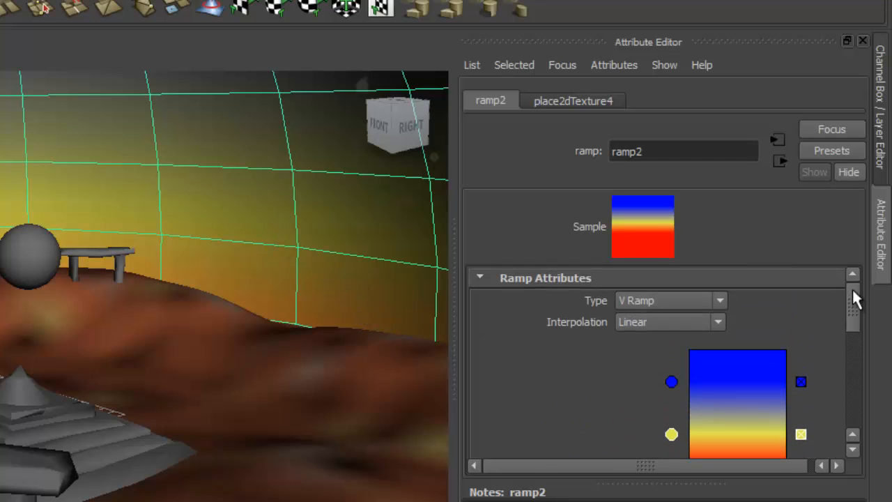
left_click(729, 298)
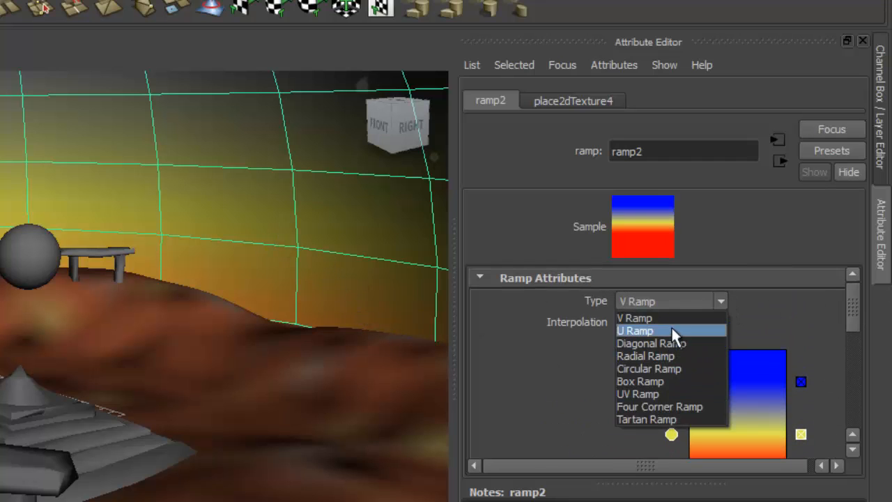
left_click(672, 330)
left_click(723, 299)
left_click(678, 329)
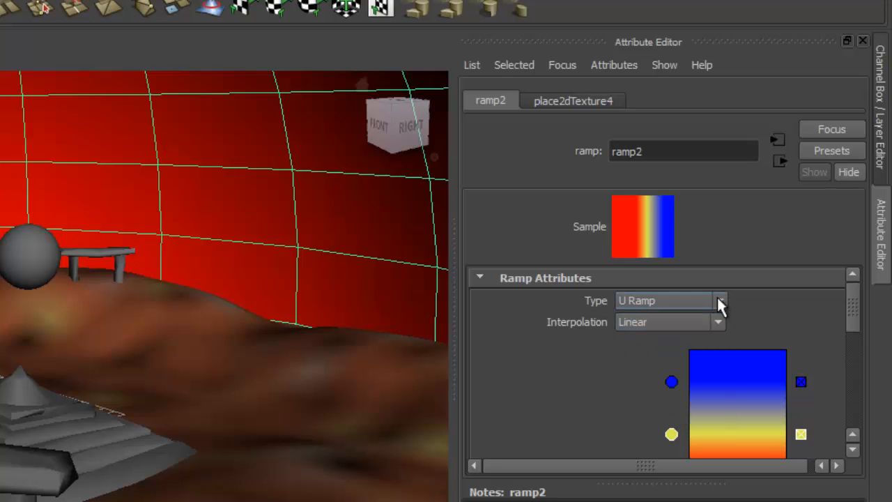
left_click(717, 299)
left_click(697, 317)
left_click_drag(847, 298, 850, 325)
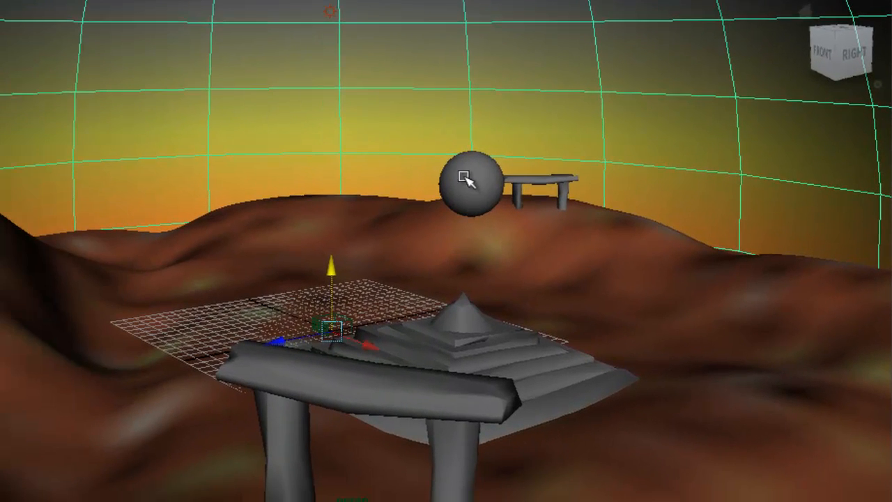
Assign a new Blinn material to the small sphere floating above the terrain
left_click(462, 176)
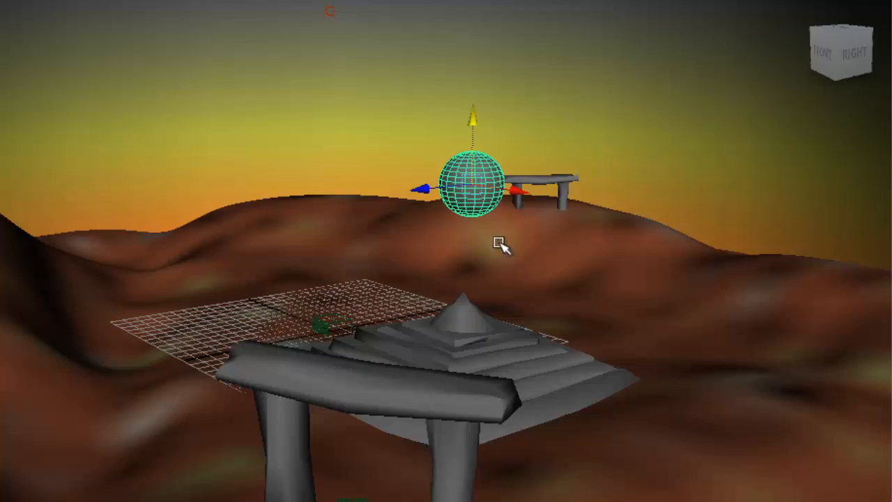
right_click_drag(519, 266, 571, 474, "alt")
middle_click_drag(481, 249, 439, 292, "alt")
right_click_drag(439, 293, 462, 285, "alt")
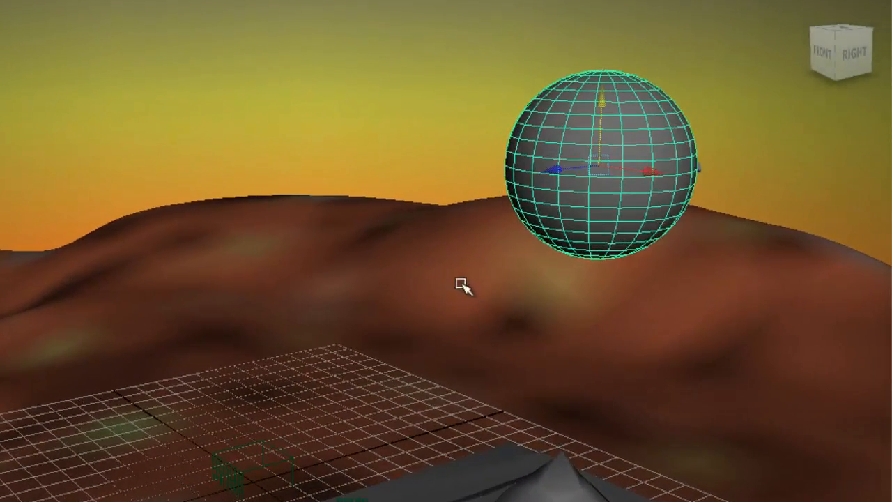
middle_click_drag(462, 285, 400, 277, "alt")
right_click_drag(400, 277, 430, 315, "alt")
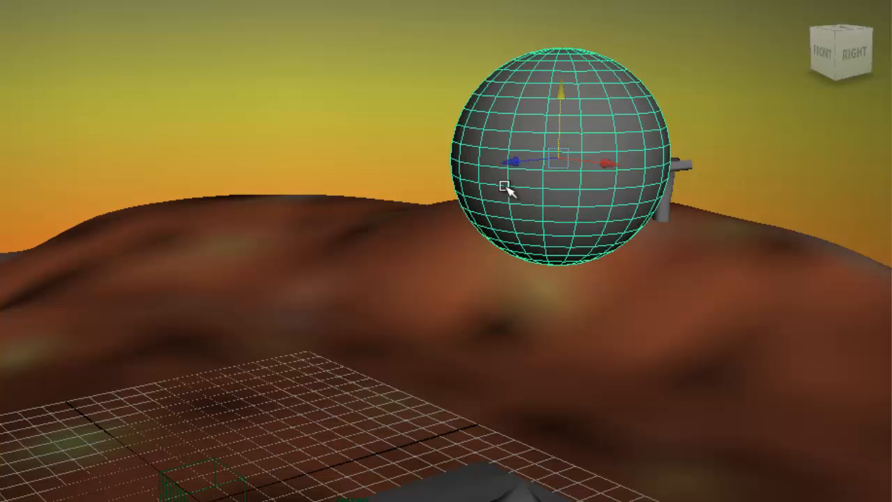
right_click(541, 243)
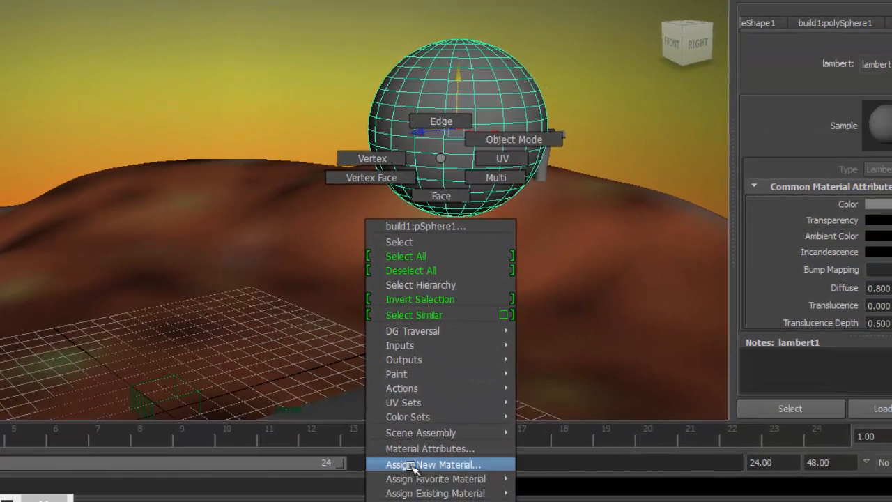
left_click(416, 465)
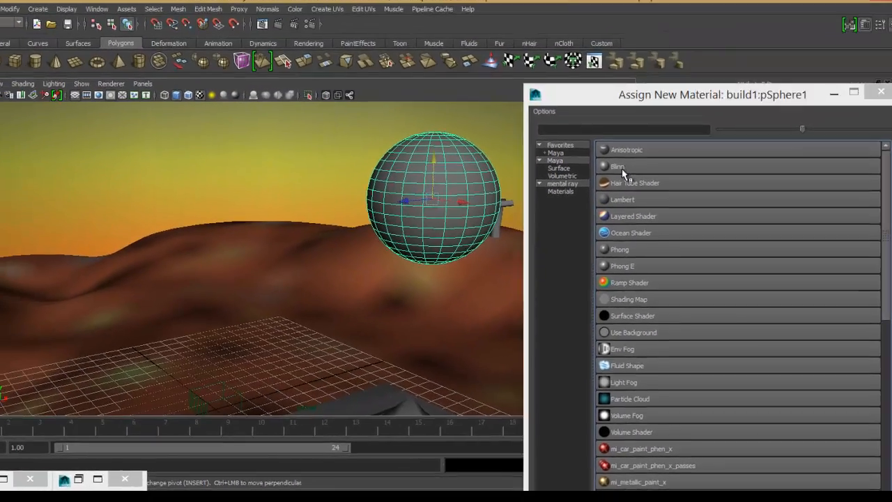
left_click(604, 84)
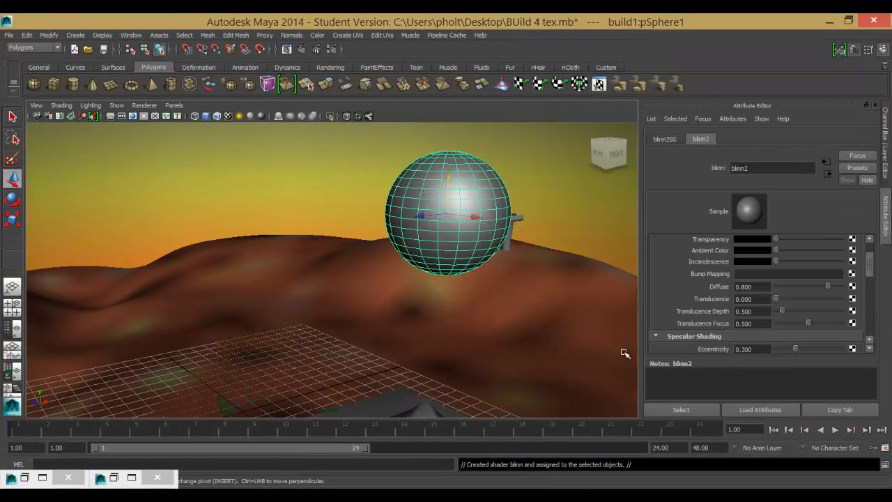
Set the Blinn's eccentricity to 0.188, specular roll off to 1.000 and reflectivity to 0.897, and lighten its specular color and base color
mouse_move(870, 259)
left_mouse_down()
mouse_move(871, 249)
mouse_move(864, 278)
left_mouse_up()
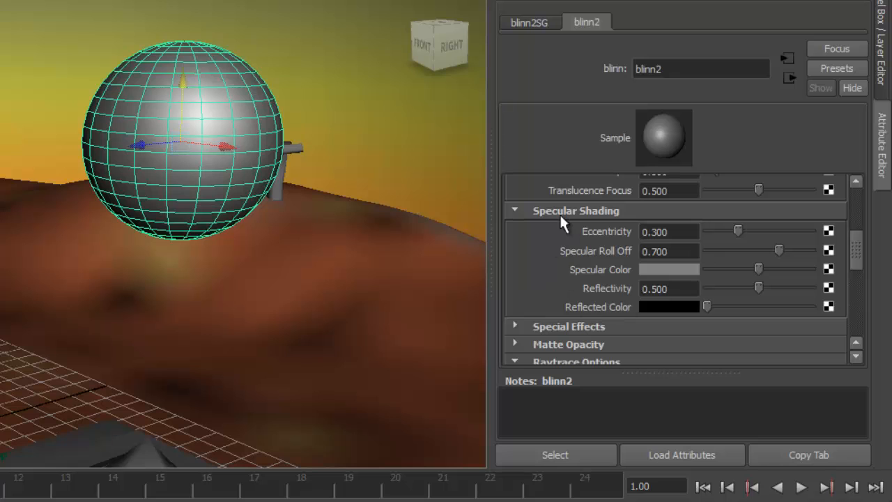
left_click_drag(735, 231, 800, 287)
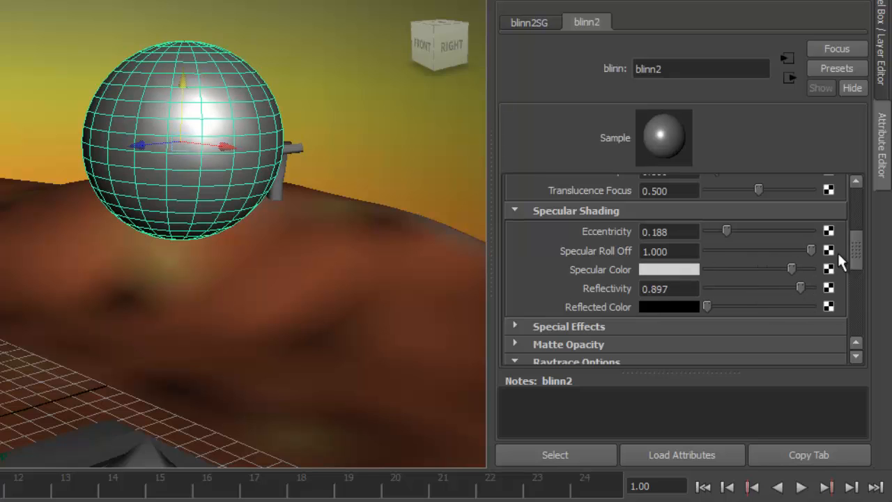
left_click_drag(858, 245, 855, 193)
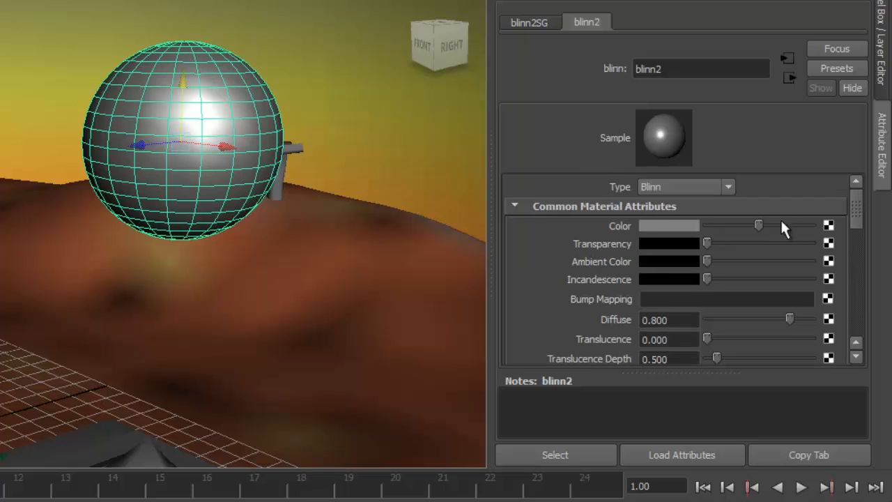
left_click_drag(758, 225, 788, 226)
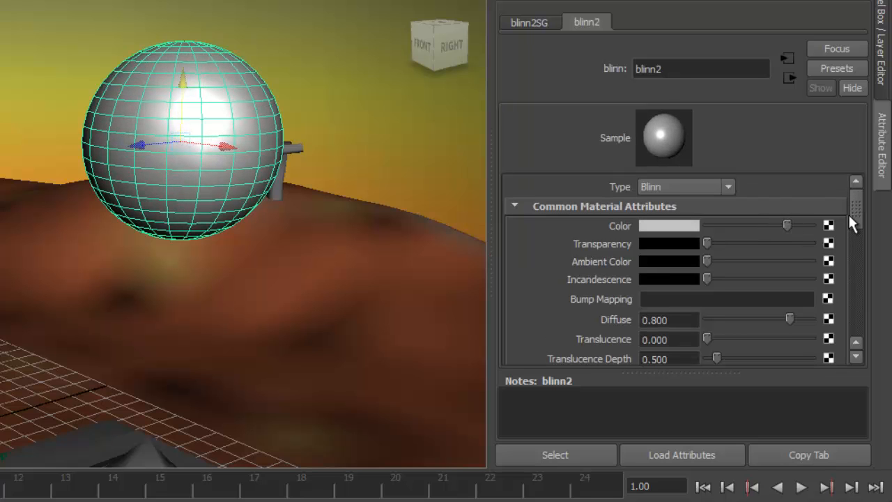
Enable Refractions in the raytrace options of the sphere's Blinn material
scroll(852, 208, "down", 4)
scroll(850, 212, "up", 3)
left_click_drag(850, 217, 836, 259)
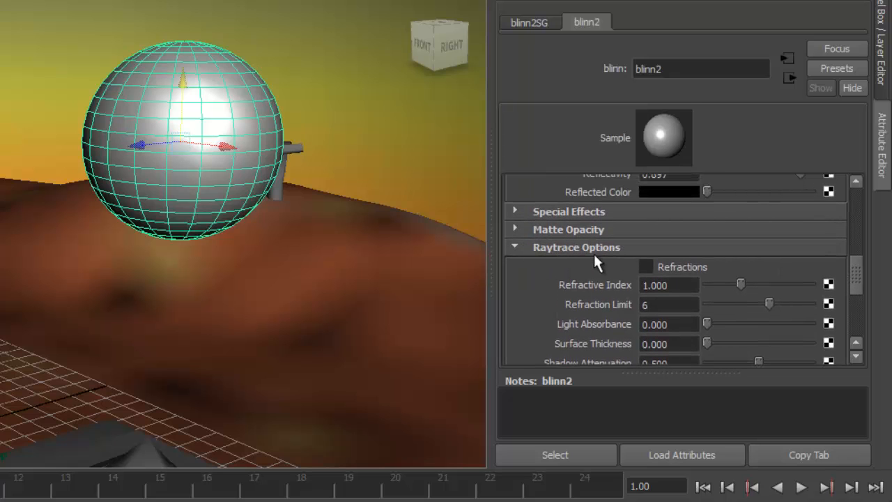
left_click(646, 266)
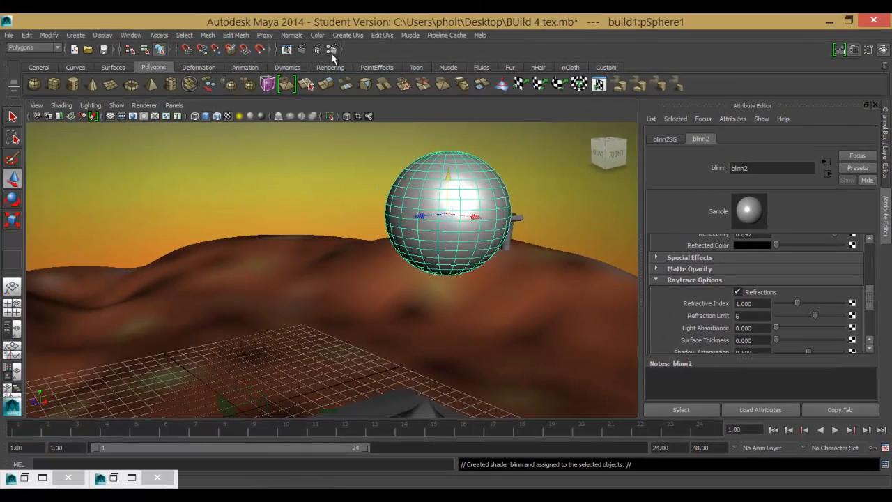
Enable Raytracing in the Maya Software render settings and close the settings
left_click(332, 49)
left_click(447, 133)
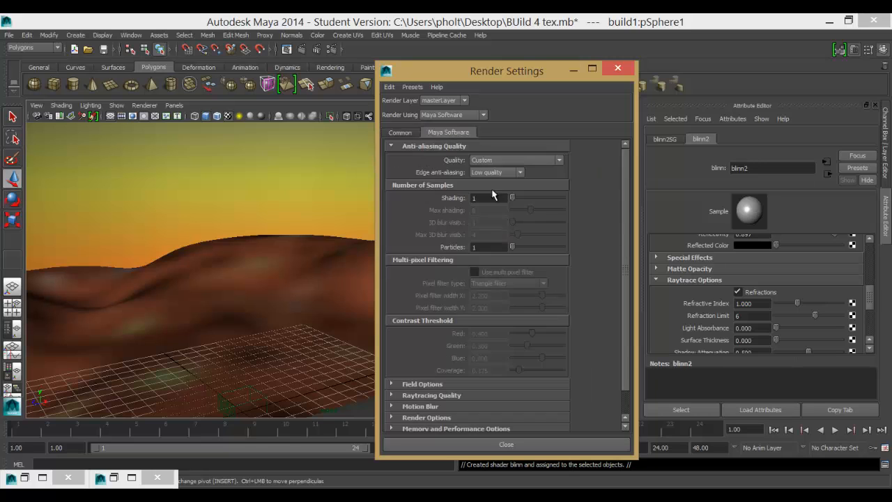
scroll(620, 260, "down", 2)
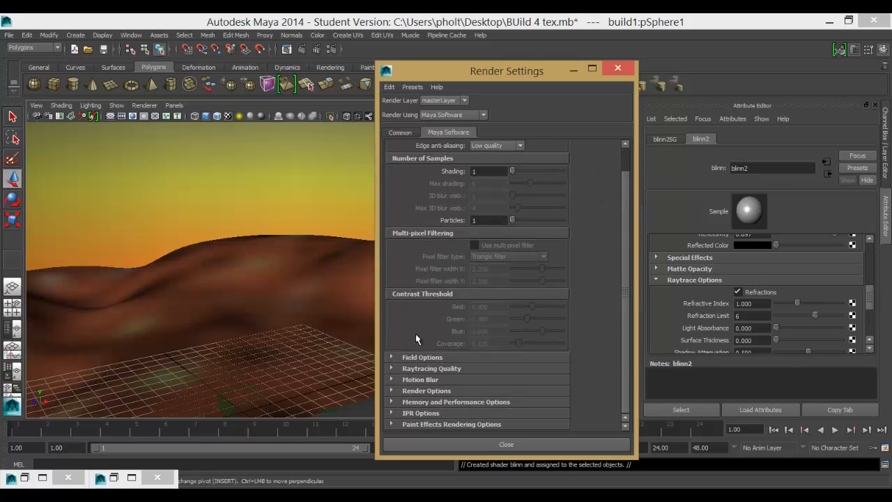
left_click(394, 370)
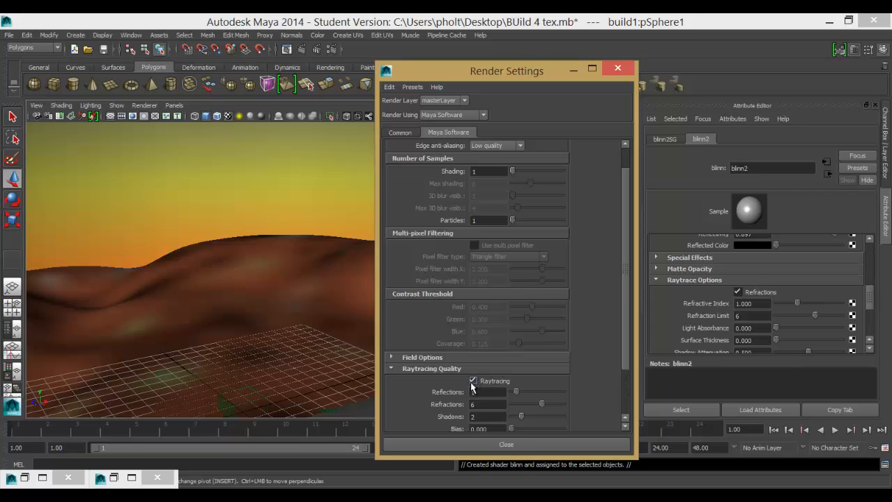
scroll(624, 206, "up", 2)
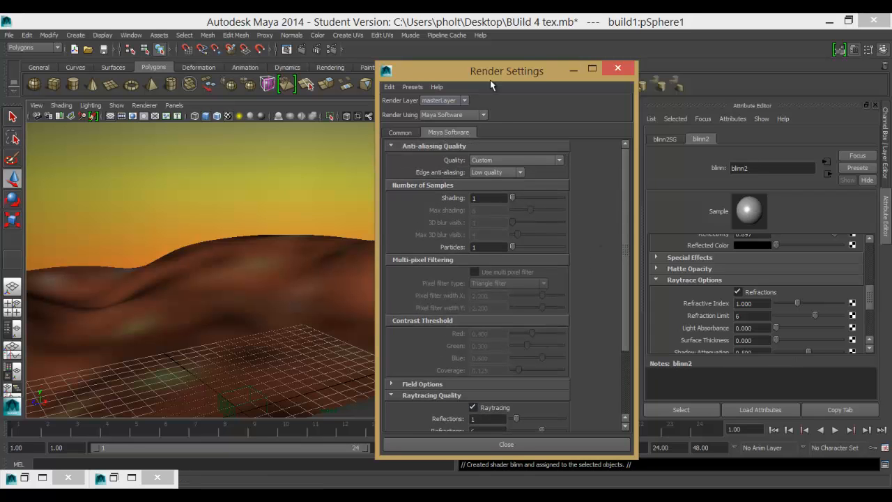
left_click(618, 68)
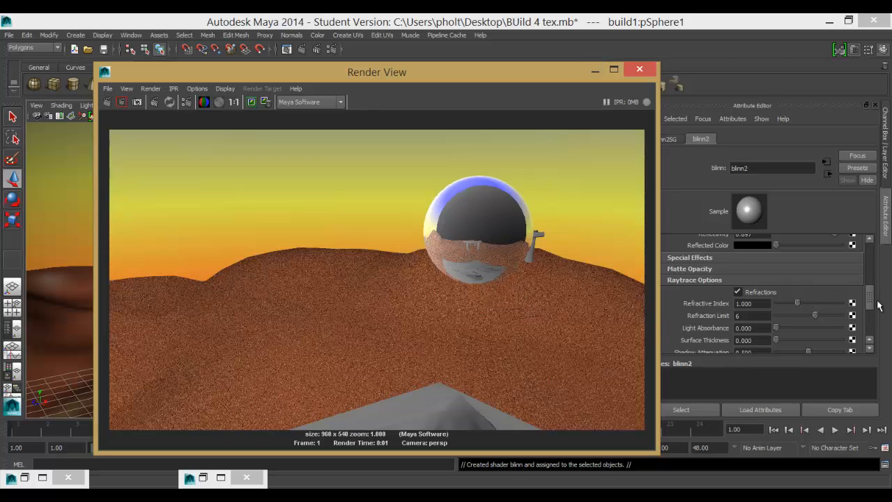
Connect a Brownian texture to the Bump Mapping of the sphere's Blinn material
left_click_drag(871, 304, 870, 277)
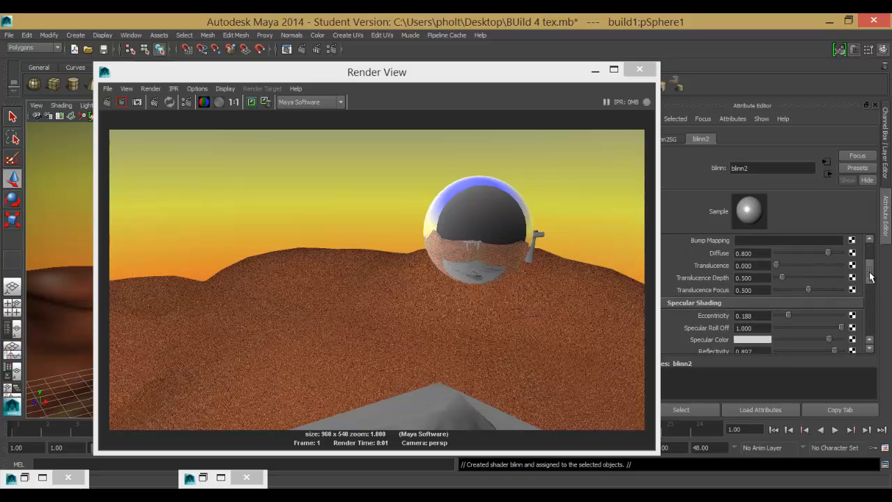
scroll(700, 278, "up", 3)
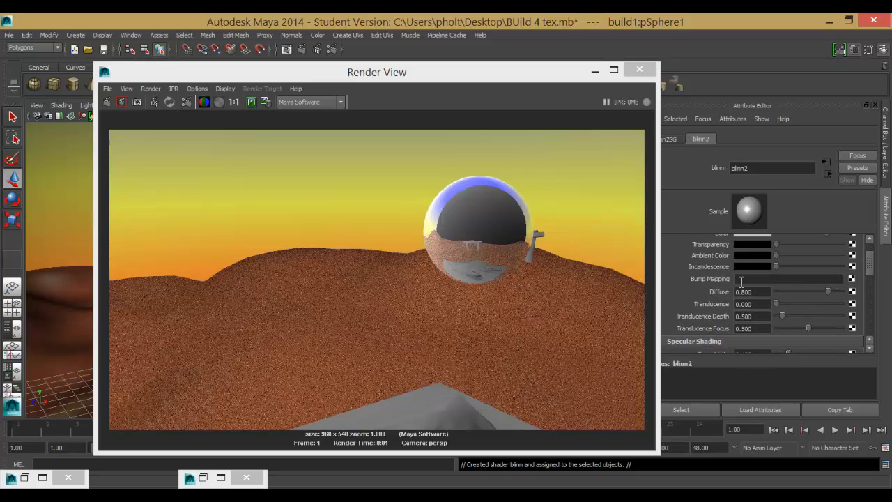
left_click(850, 279)
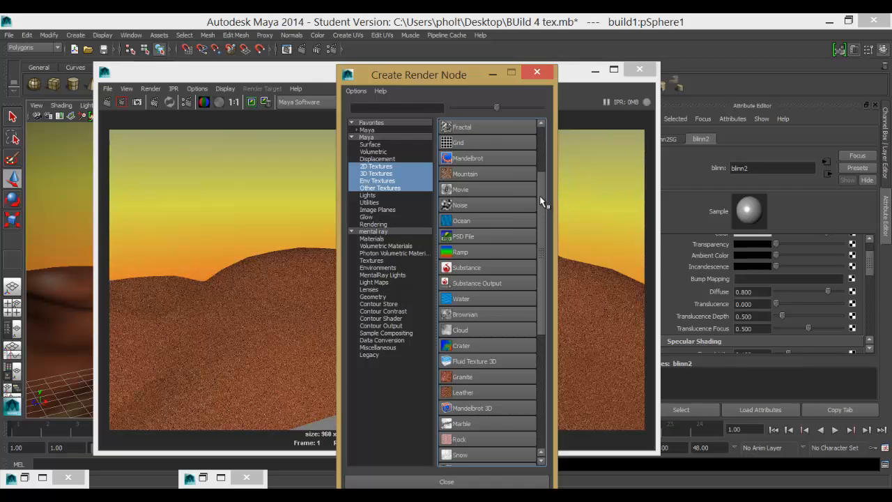
scroll(539, 185, "up", 1)
scroll(539, 182, "up", 1)
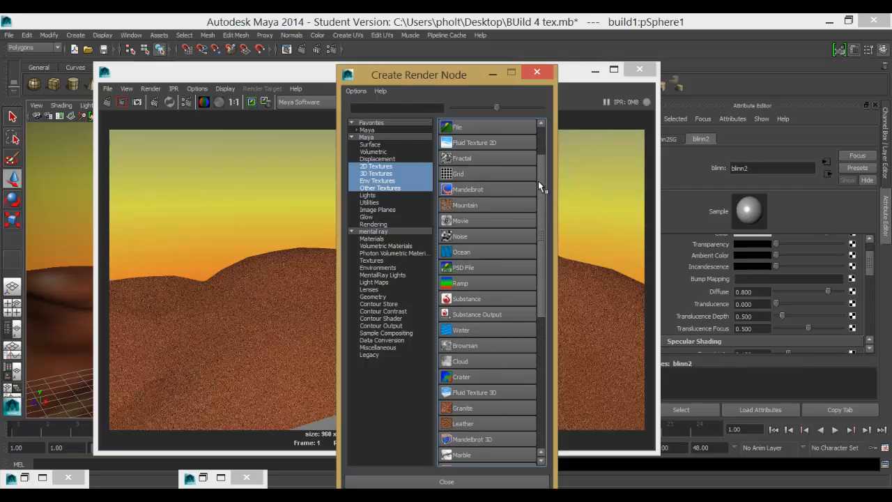
left_click(476, 349)
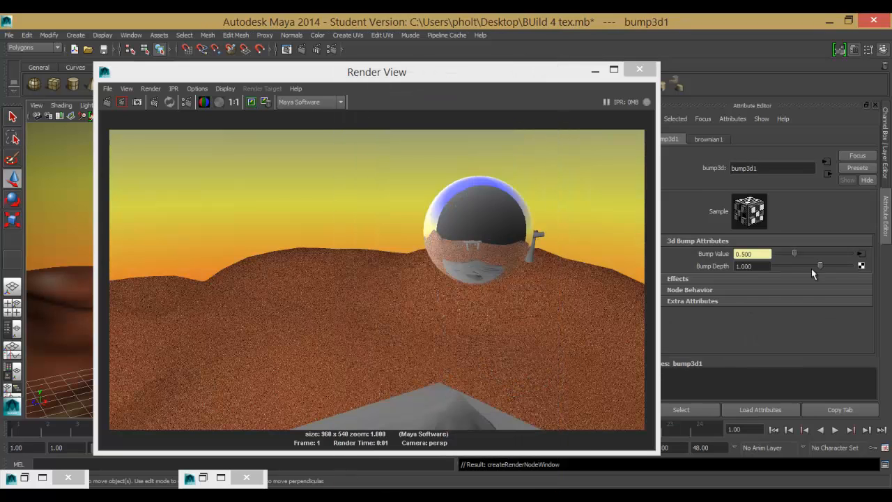
Set the bump depth to -1.466 and render a region covering part of the reflective sphere
left_click_drag(811, 268, 800, 269)
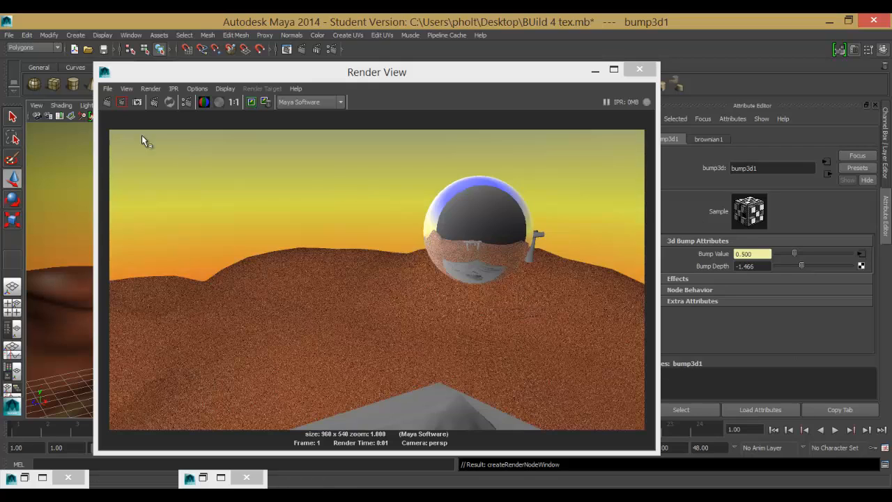
left_click(122, 103)
left_click_drag(403, 162, 483, 308)
left_click(123, 104)
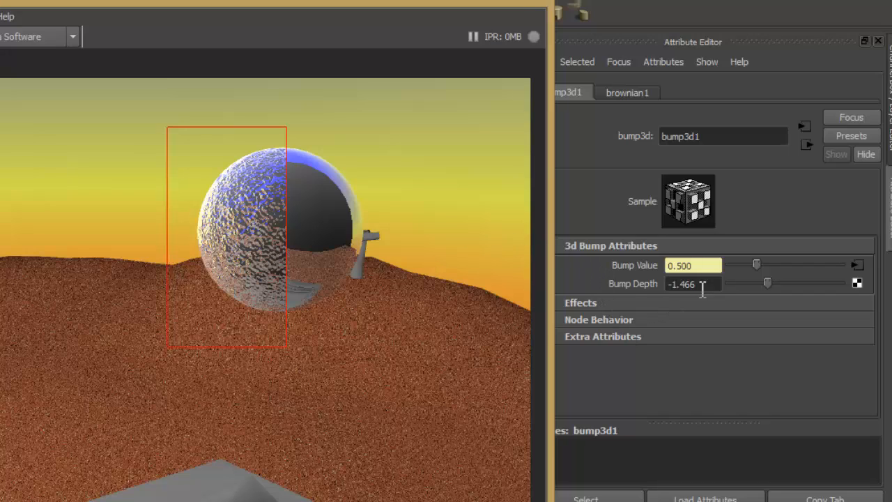
Try a bump depth of 0.02 on the sphere's 3D bump node and raise it to 0.338
left_click_drag(765, 283, 762, 284)
left_click_drag(698, 284, 667, 284)
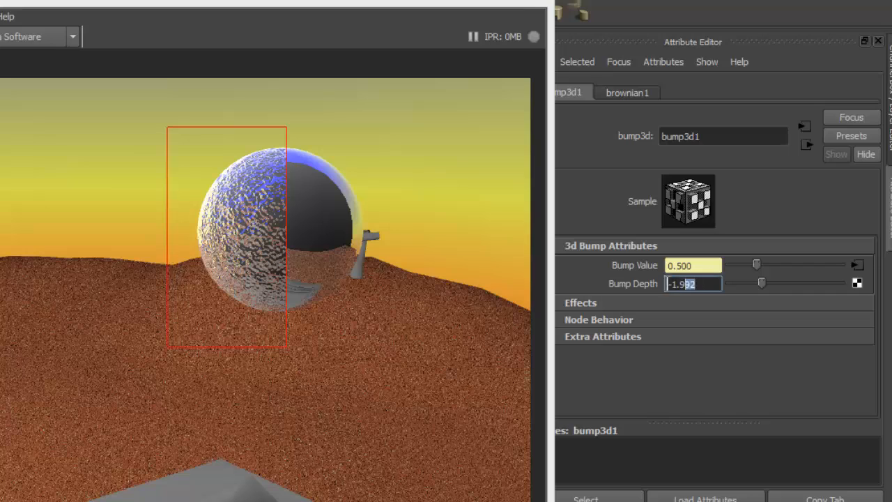
key("BackSpace")
type("0.02")
key("Return")
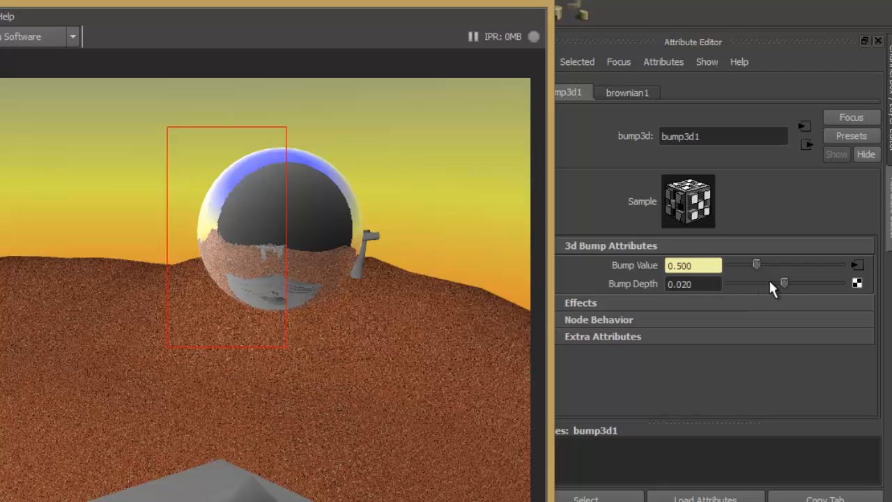
left_click_drag(784, 284, 787, 284)
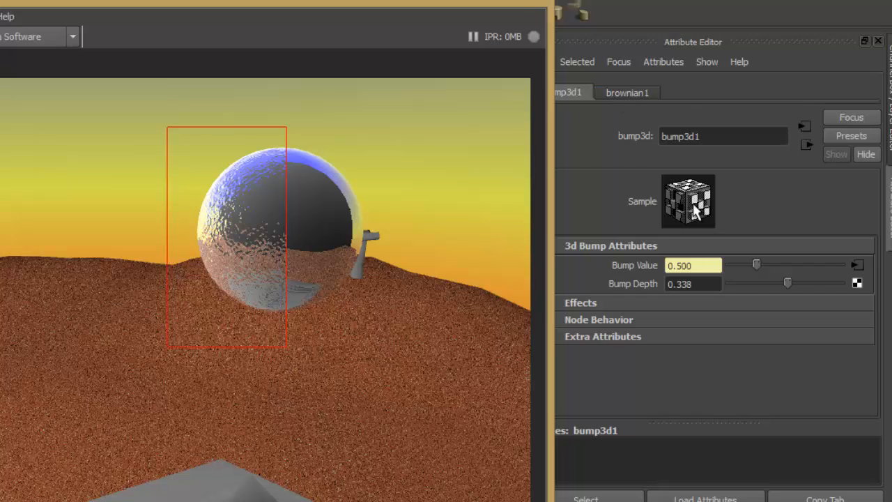
Set the Brownian texture's lacunarity to 4.098, increment to 0.211 and octaves to 3.466
left_click(630, 98)
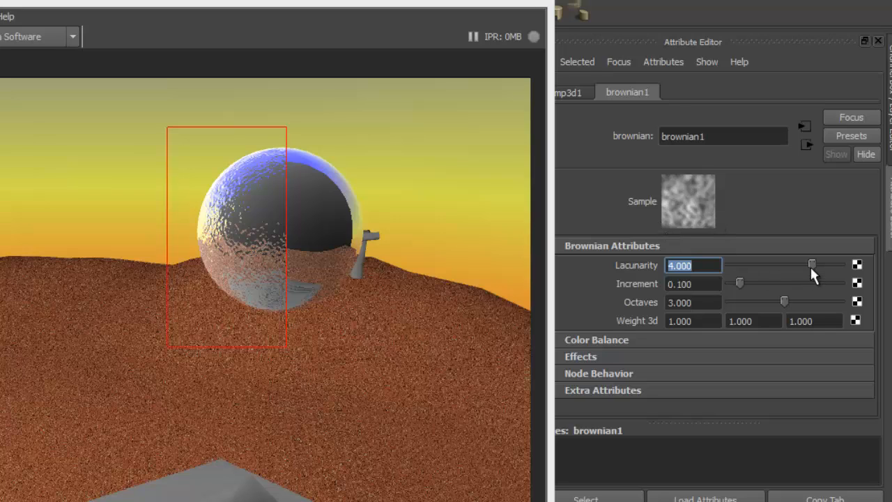
left_click_drag(811, 267, 815, 265)
left_click_drag(740, 282, 757, 286)
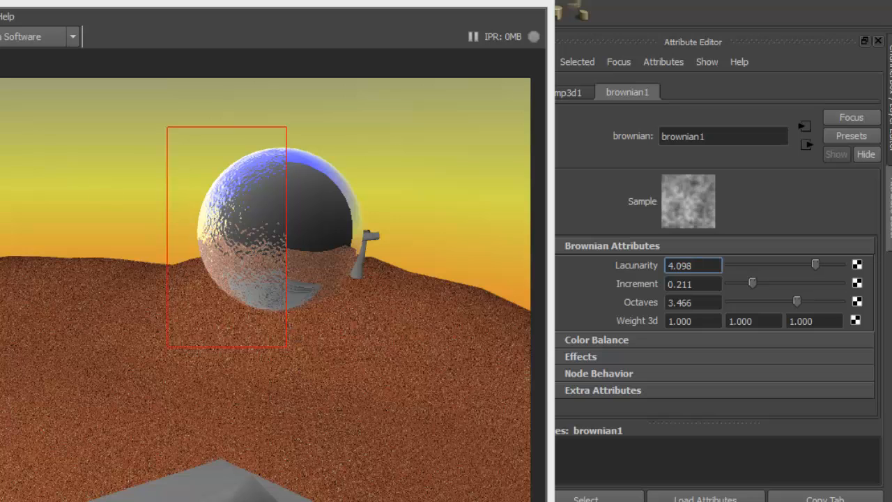
Render the full frame, and graph the input and output connections of the sphere's 3D bump node in the Hypershade
left_click(107, 101)
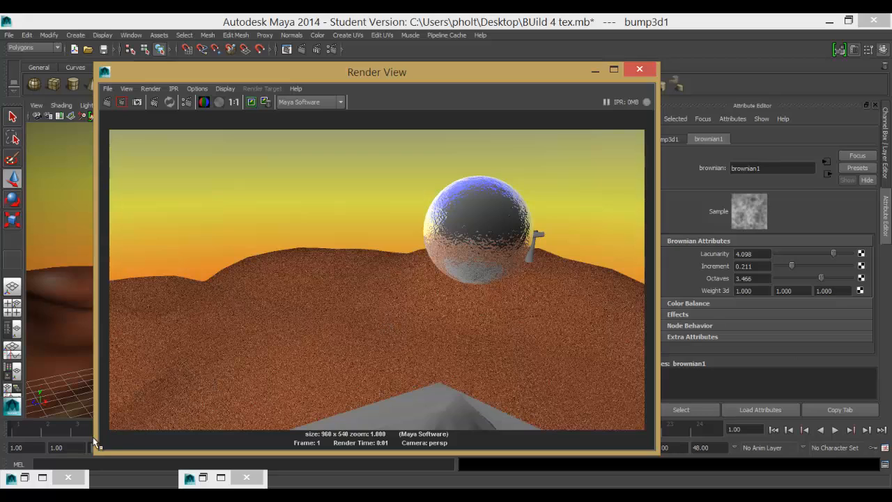
left_click(43, 480)
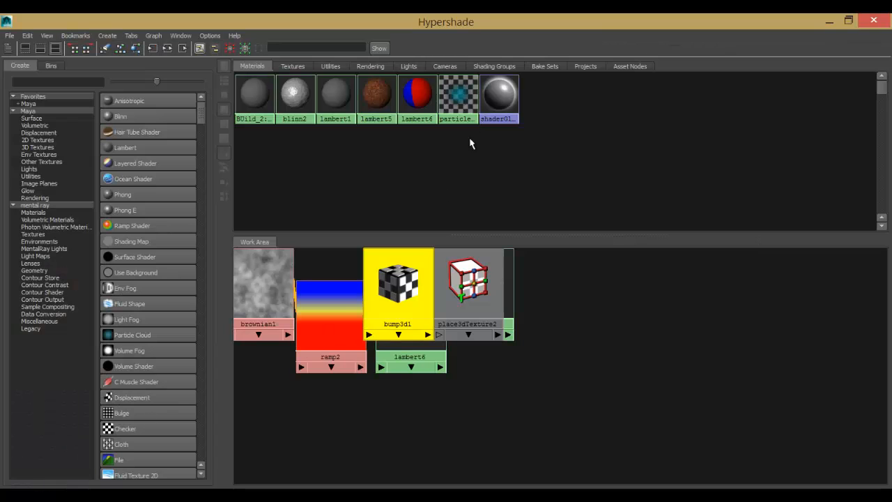
double_click(590, 23)
left_click_drag(558, 26, 387, 77)
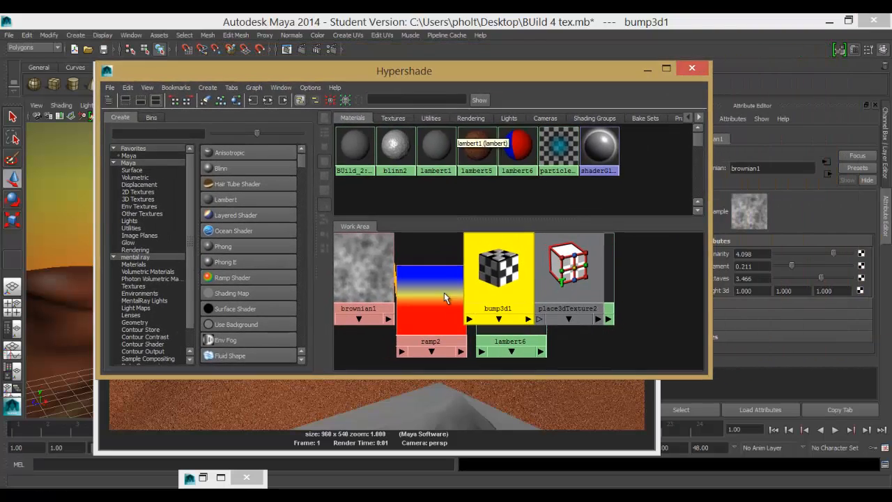
left_click(268, 99)
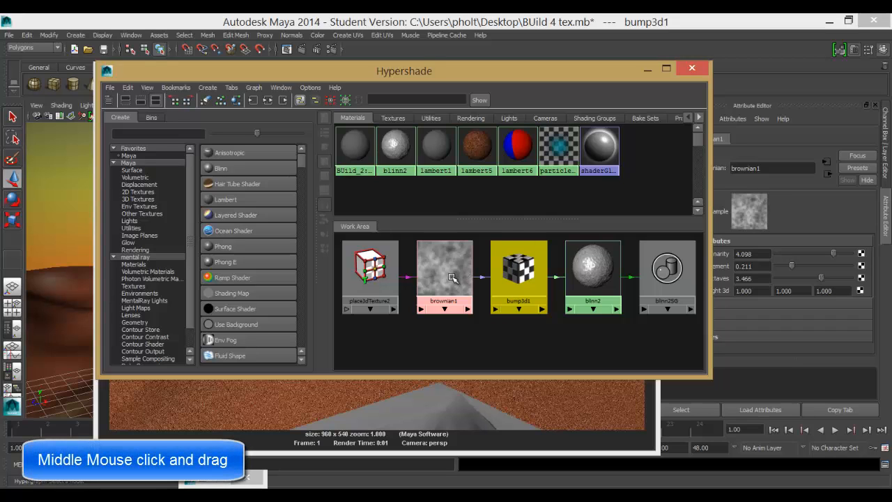
Connect the Brownian texture to the color of the sphere's Blinn material and render the full scene again
left_click_drag(450, 274, 449, 282)
middle_click_drag(449, 282, 591, 272)
left_click(614, 307)
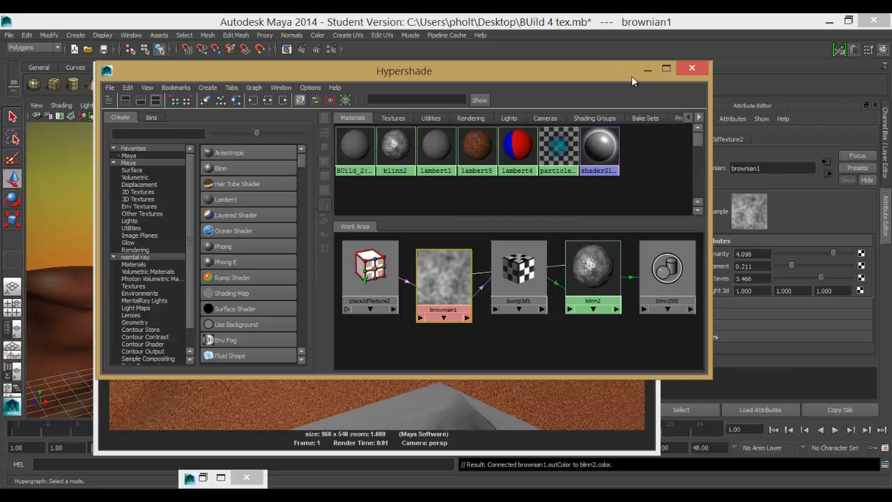
left_click_drag(641, 70, 613, 142)
left_click(637, 131)
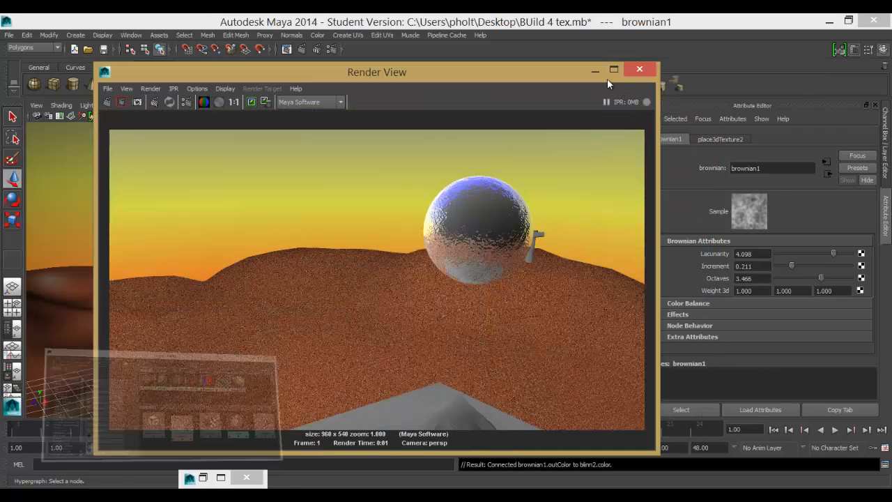
left_click(303, 52)
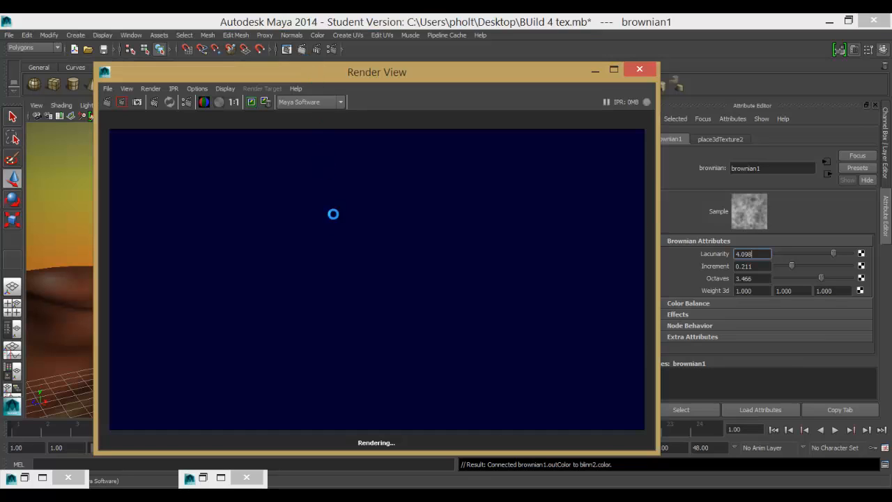